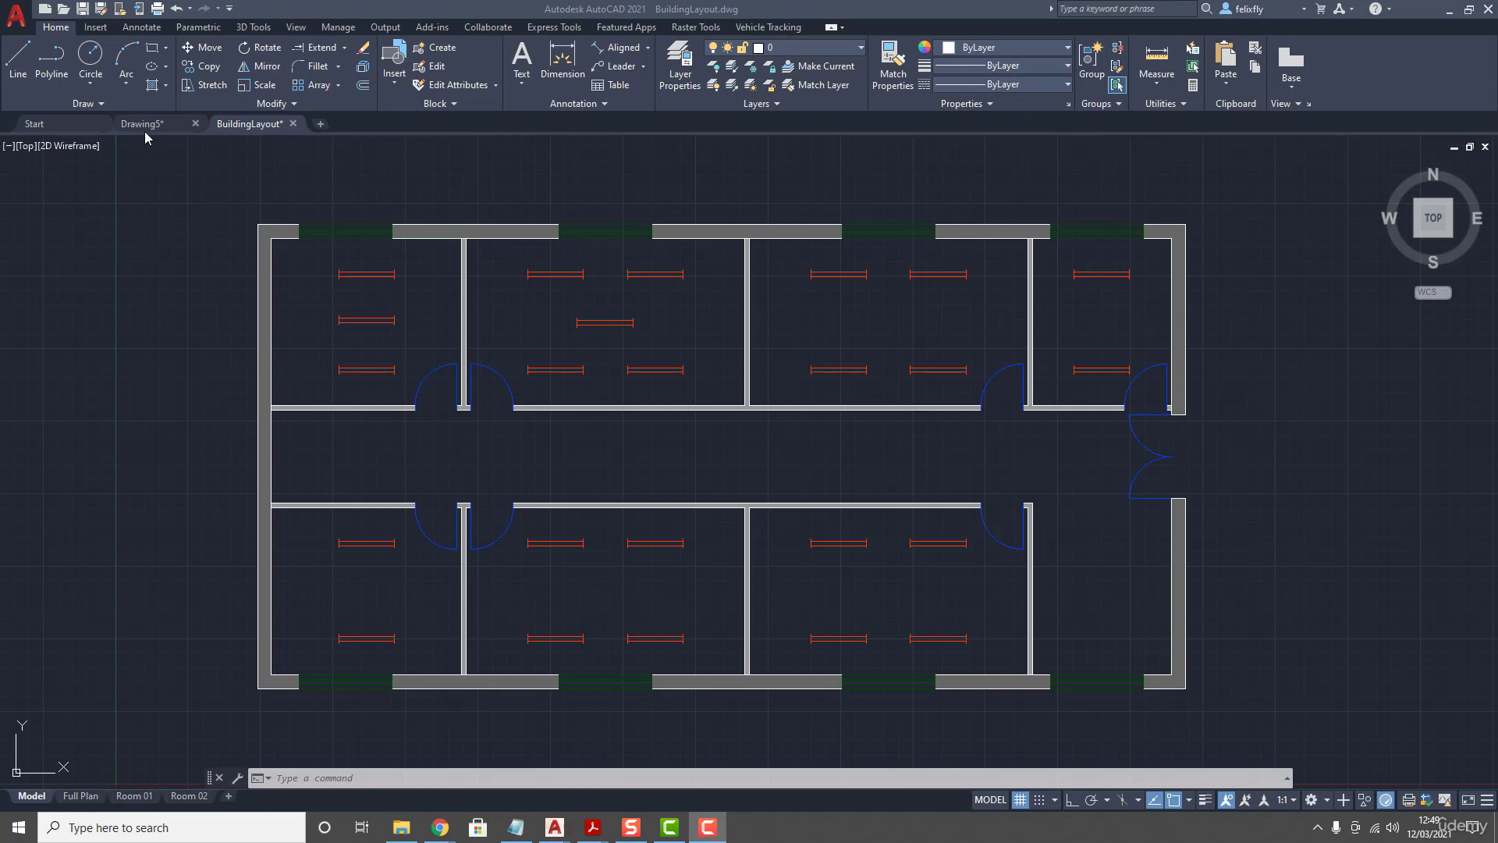
- Draw two separate rectangles side by side in the Drawing5 model space, the first about 103844 by 73593 units
mouse_move(143, 131)
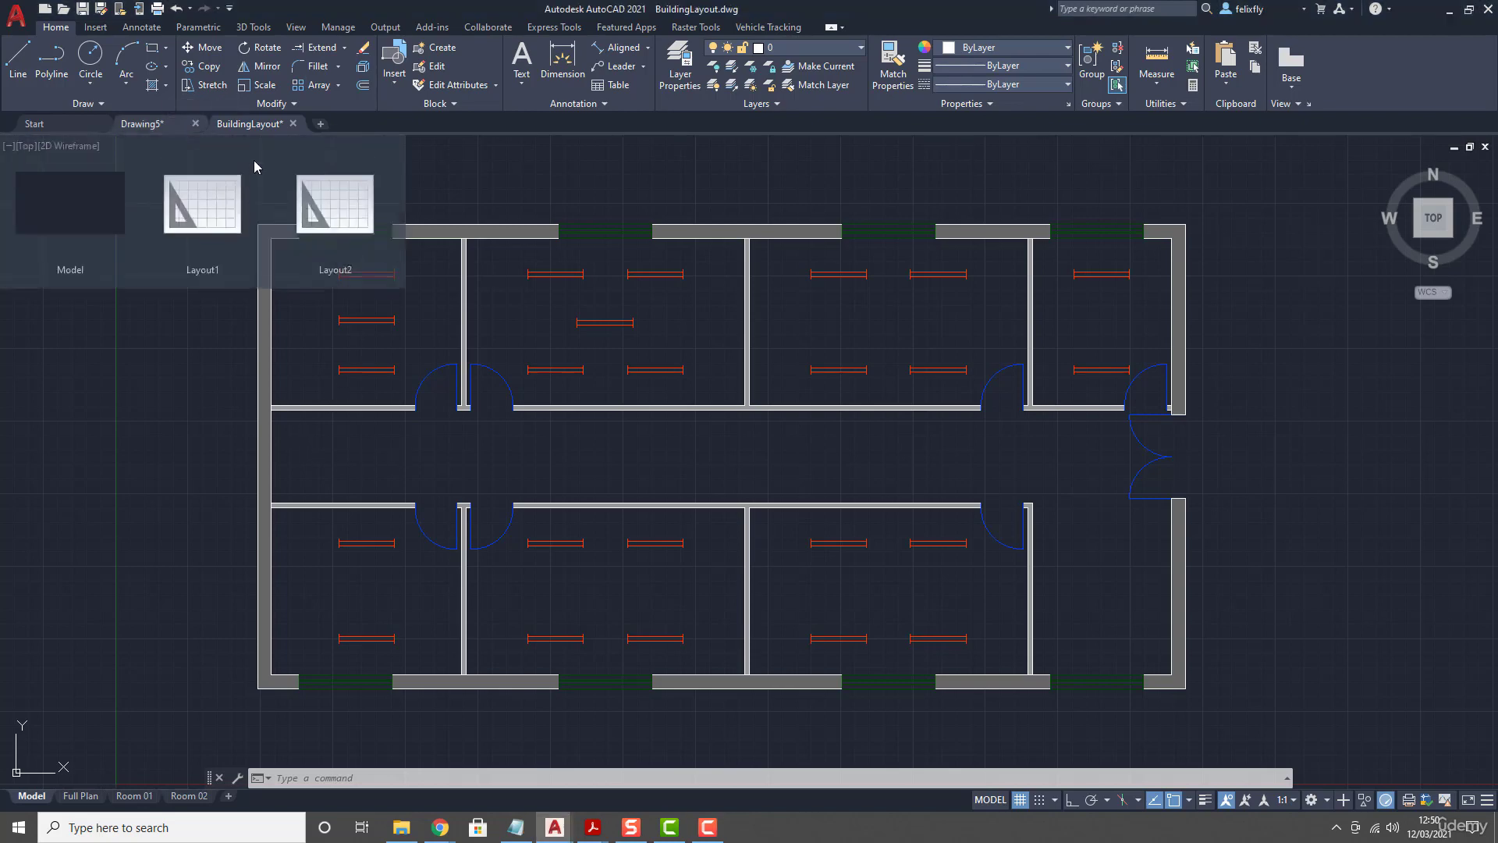
left_click(156, 125)
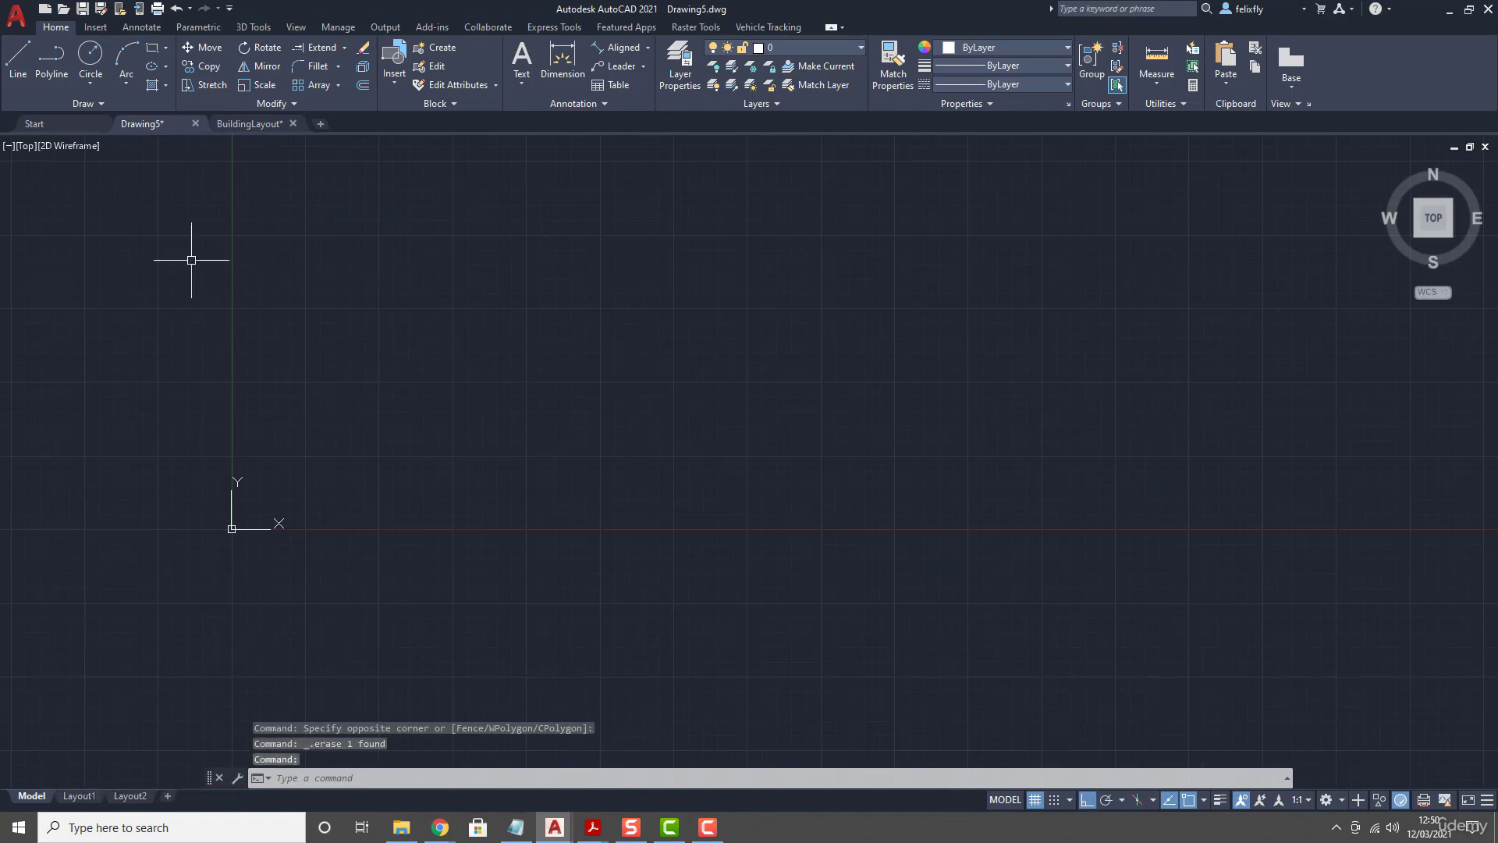
left_click(152, 48)
left_click(605, 360)
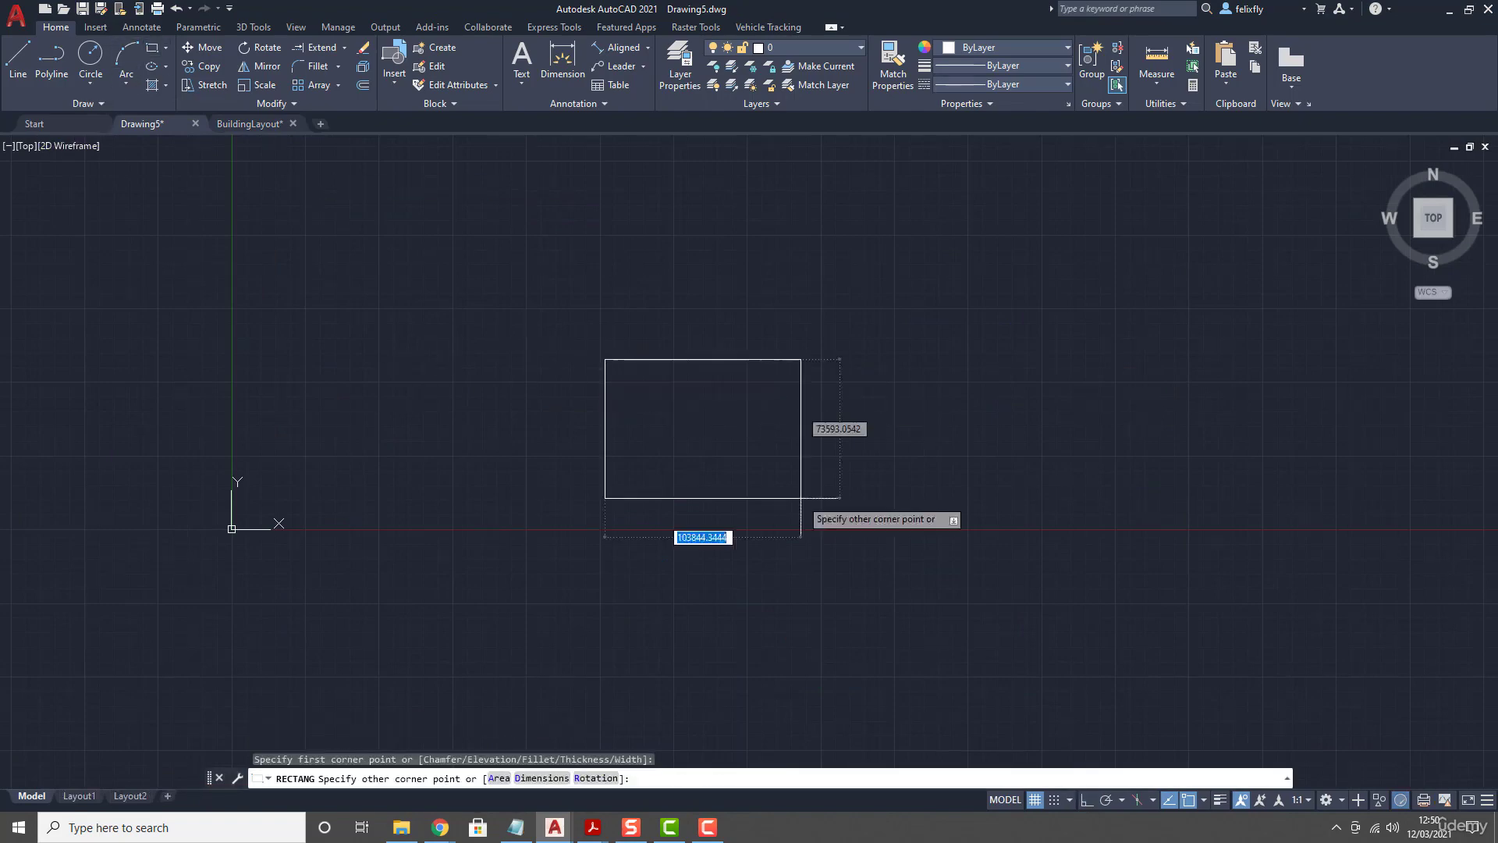
left_click(801, 498)
key("Return")
left_click(995, 360)
left_click(1194, 468)
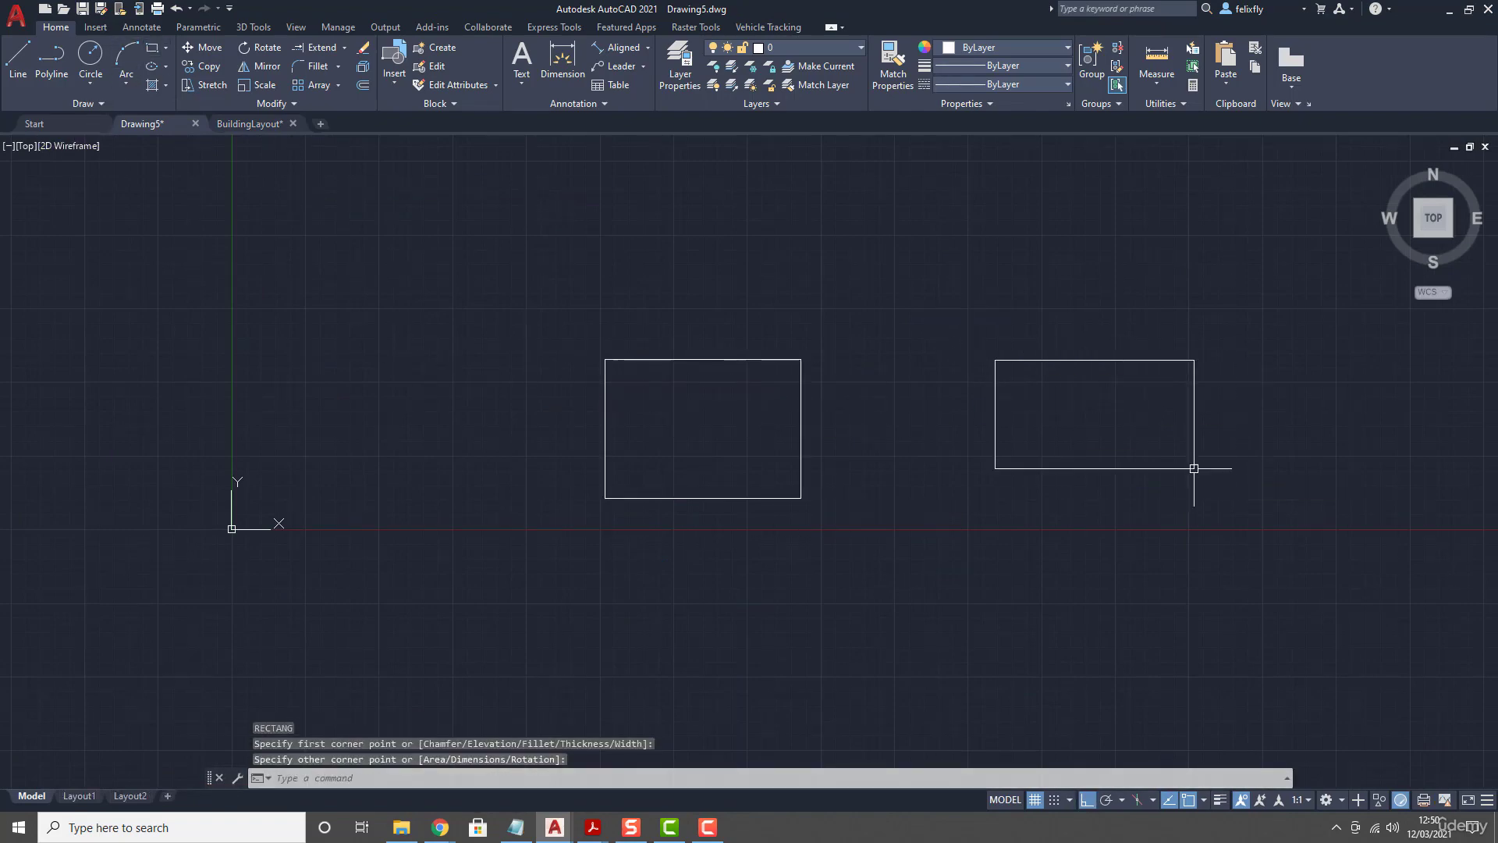
key("Escape")
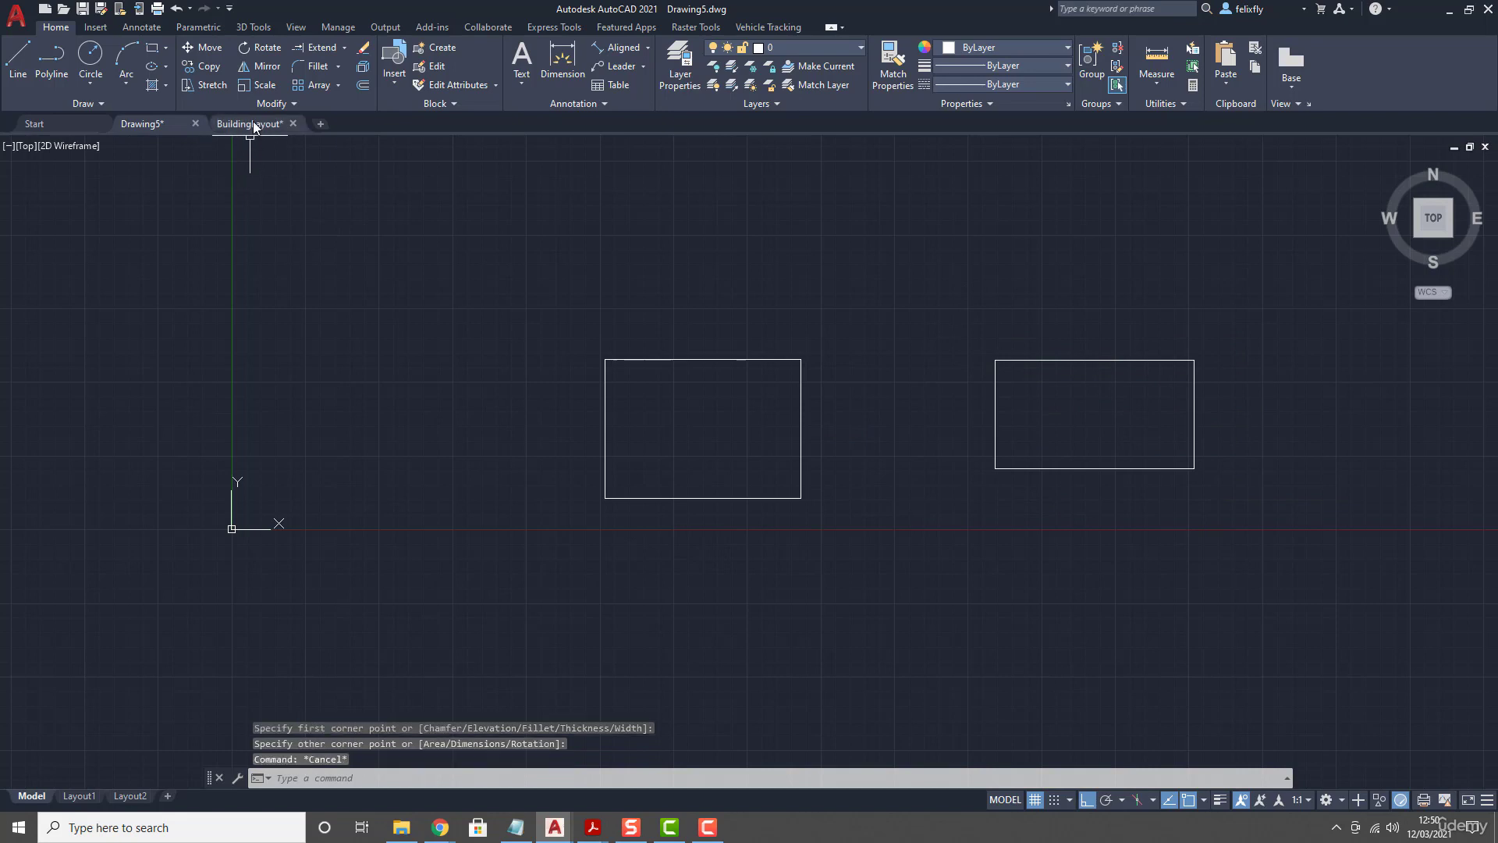
- Review the BuildingLayout drawing's model space, its Room 01 sheet and its Full Plan sheet
left_click(252, 124)
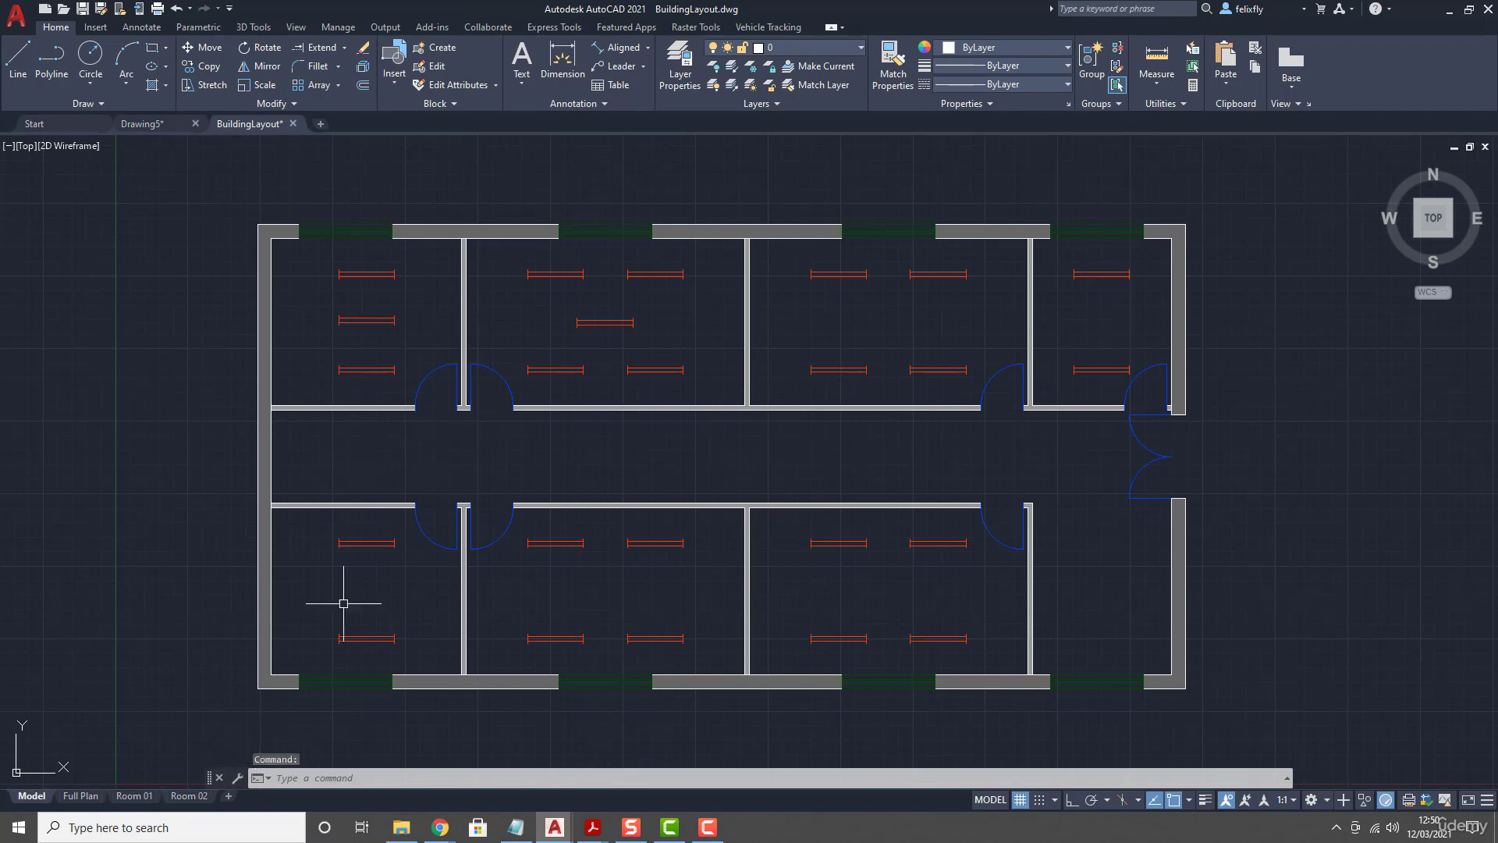
left_click(134, 796)
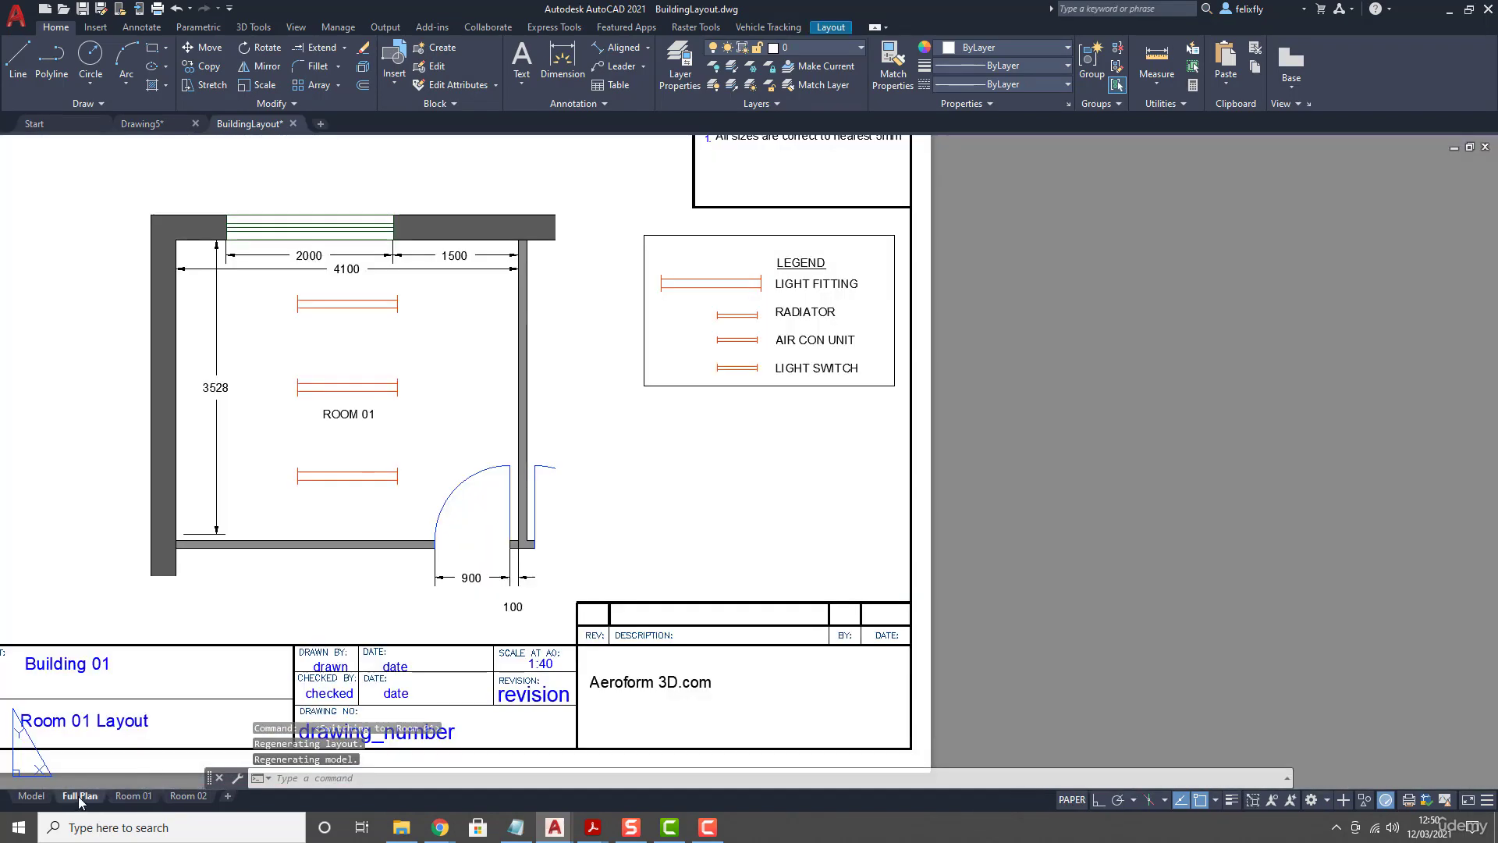
left_click(79, 795)
middle_click_drag(596, 599, 682, 550)
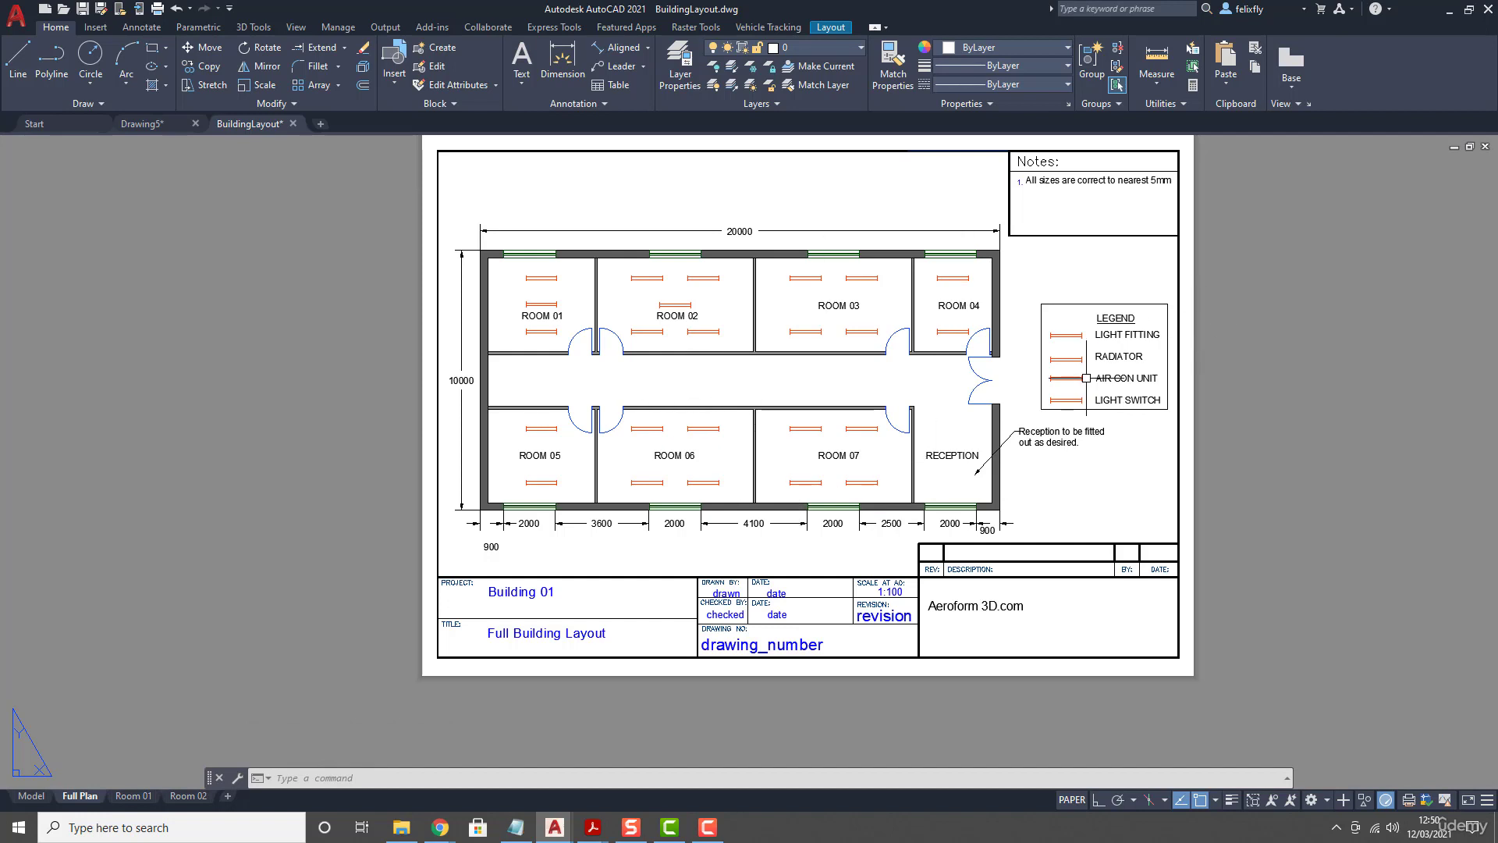
middle_click_drag(1077, 376, 1056, 395)
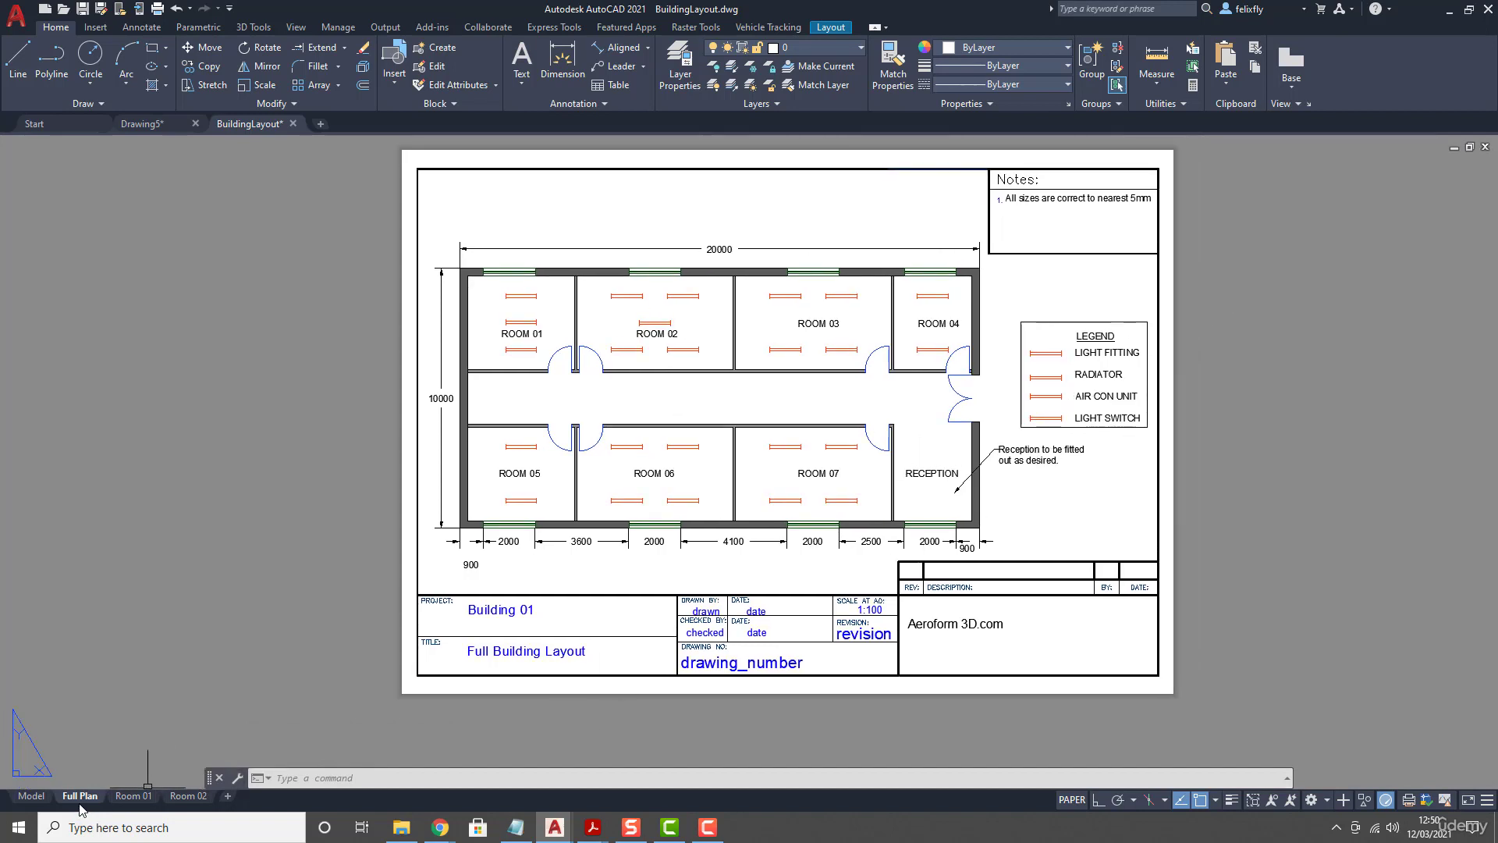
- Compare the model space of Drawing5 with the model space of BuildingLayout
left_click(131, 127)
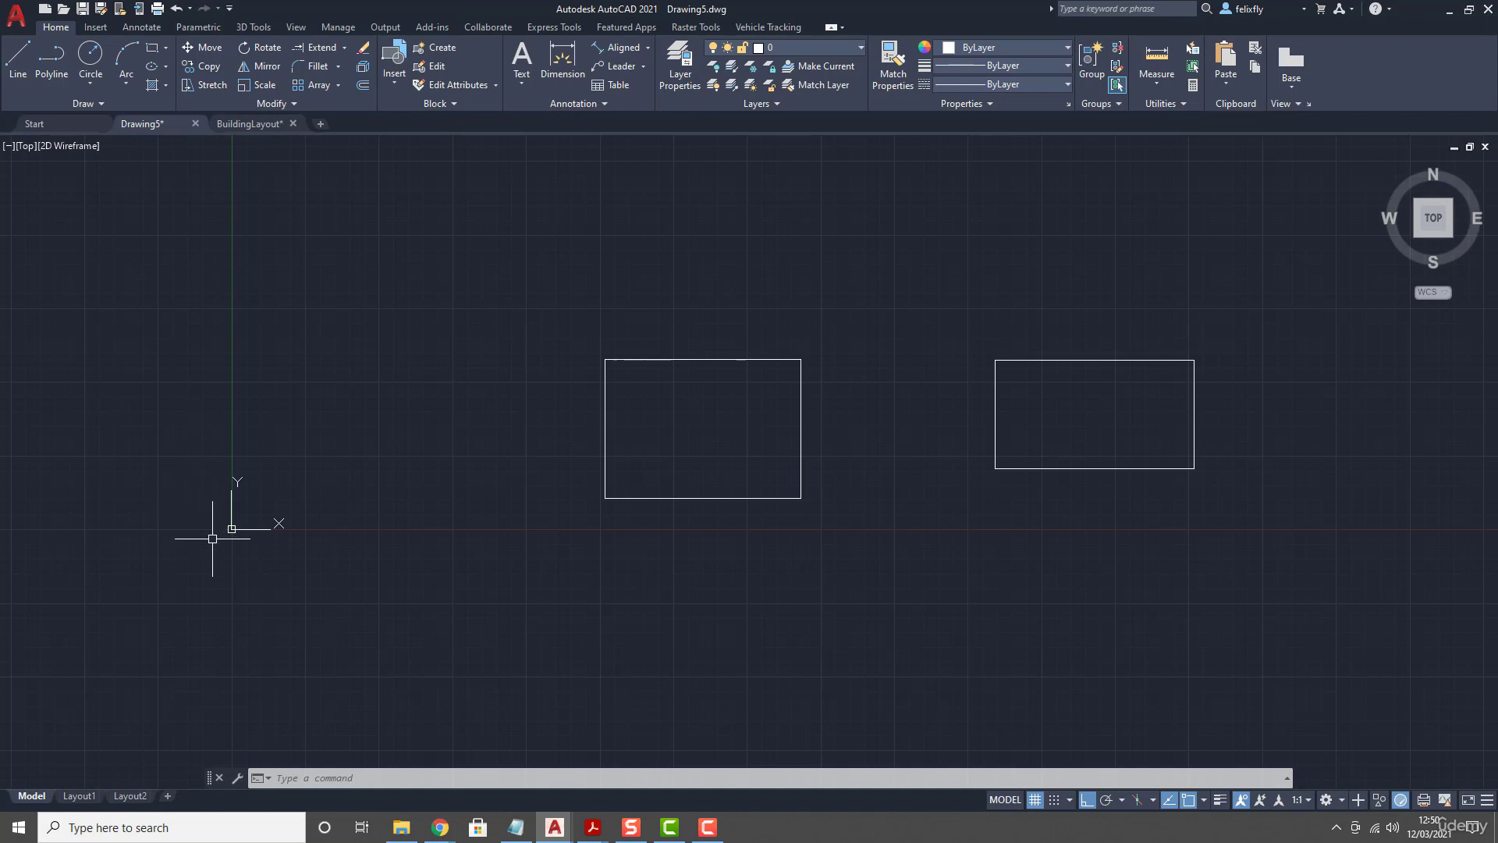
key("F10")
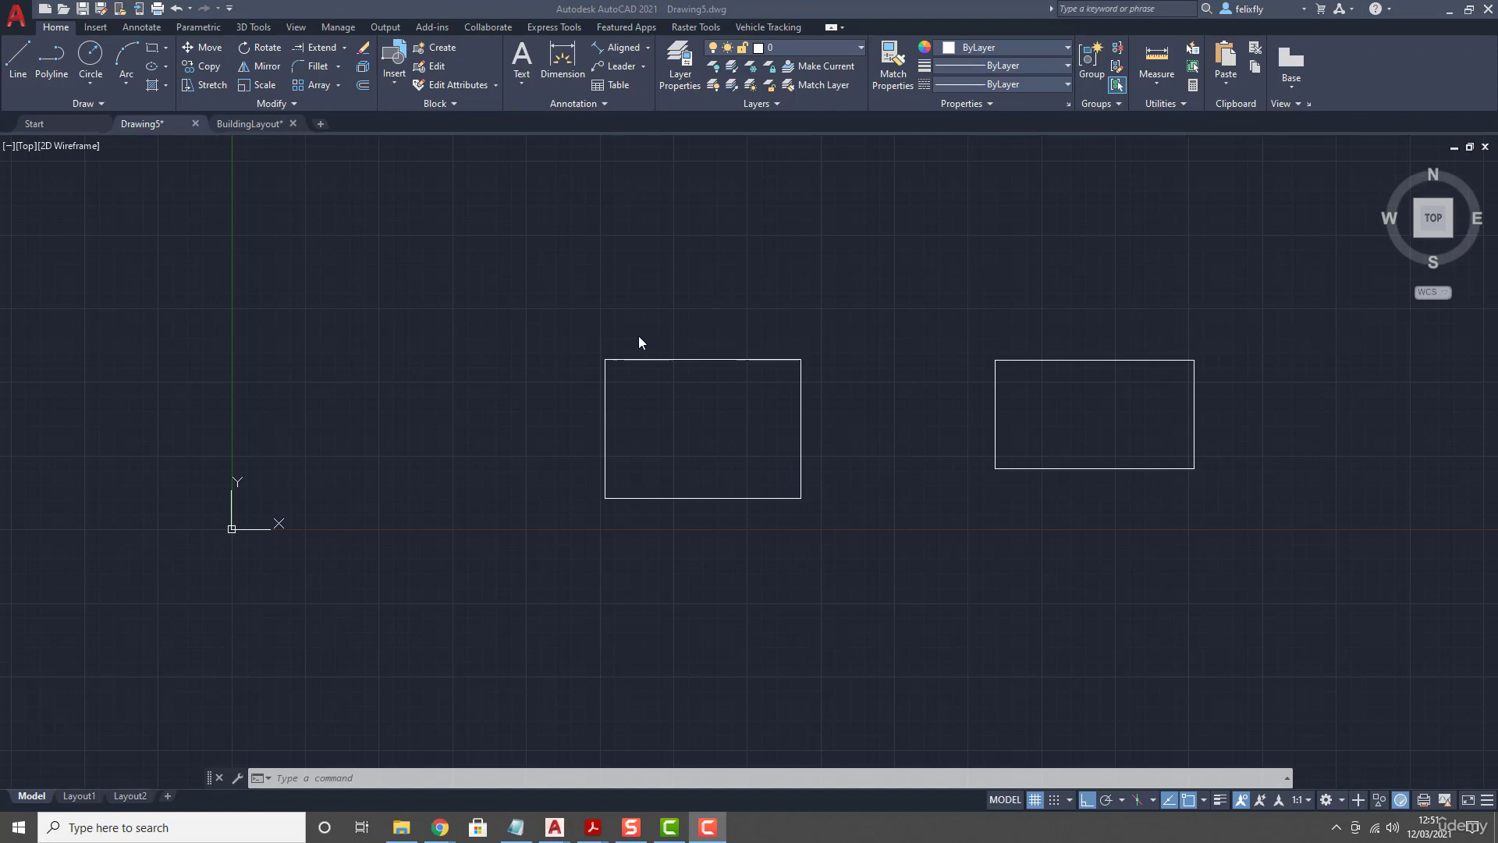
left_click(177, 250)
left_click(266, 127)
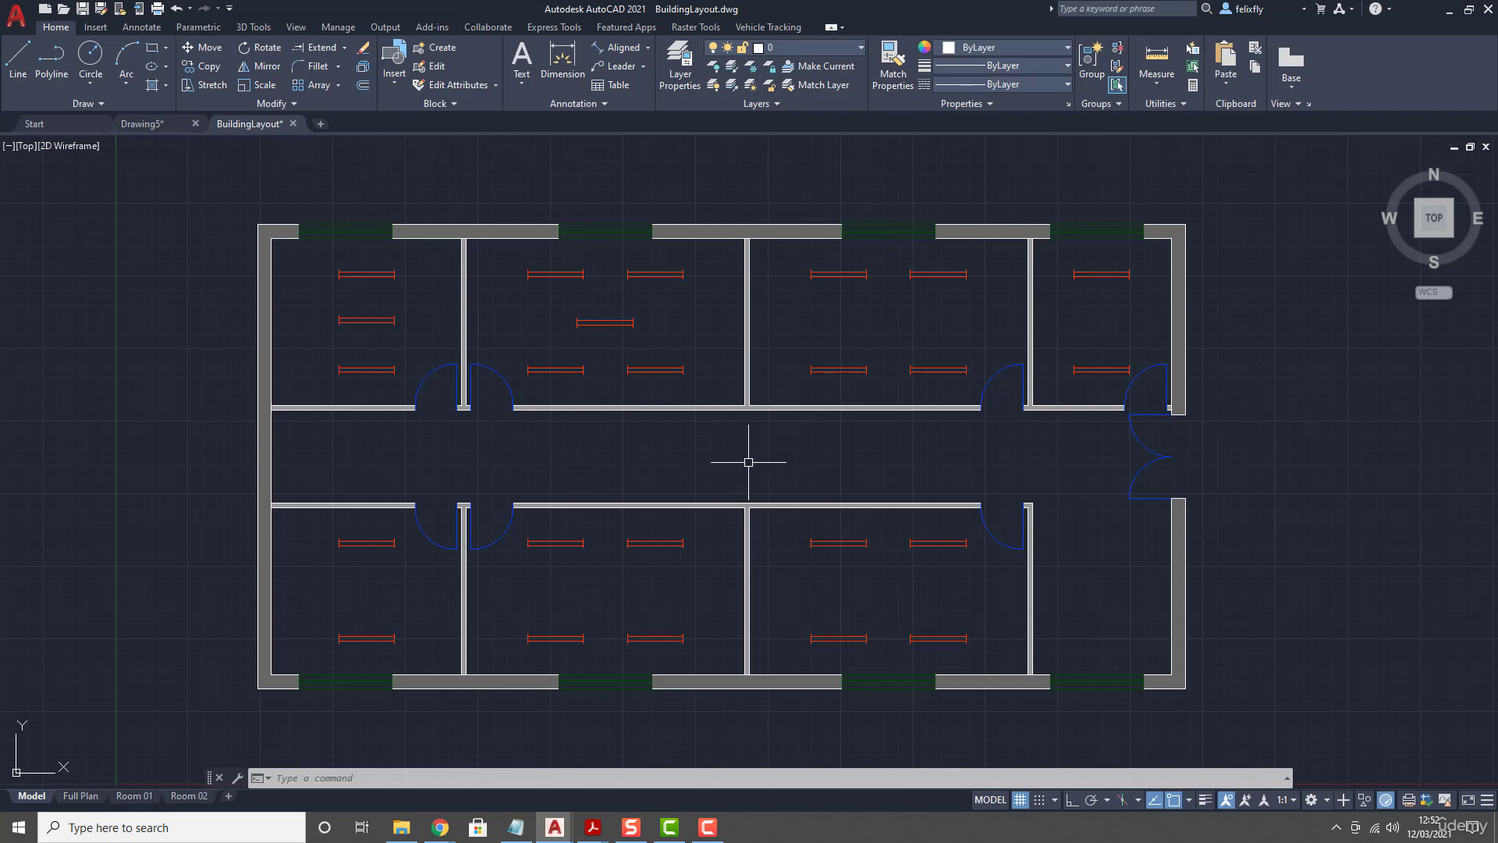
key("F10")
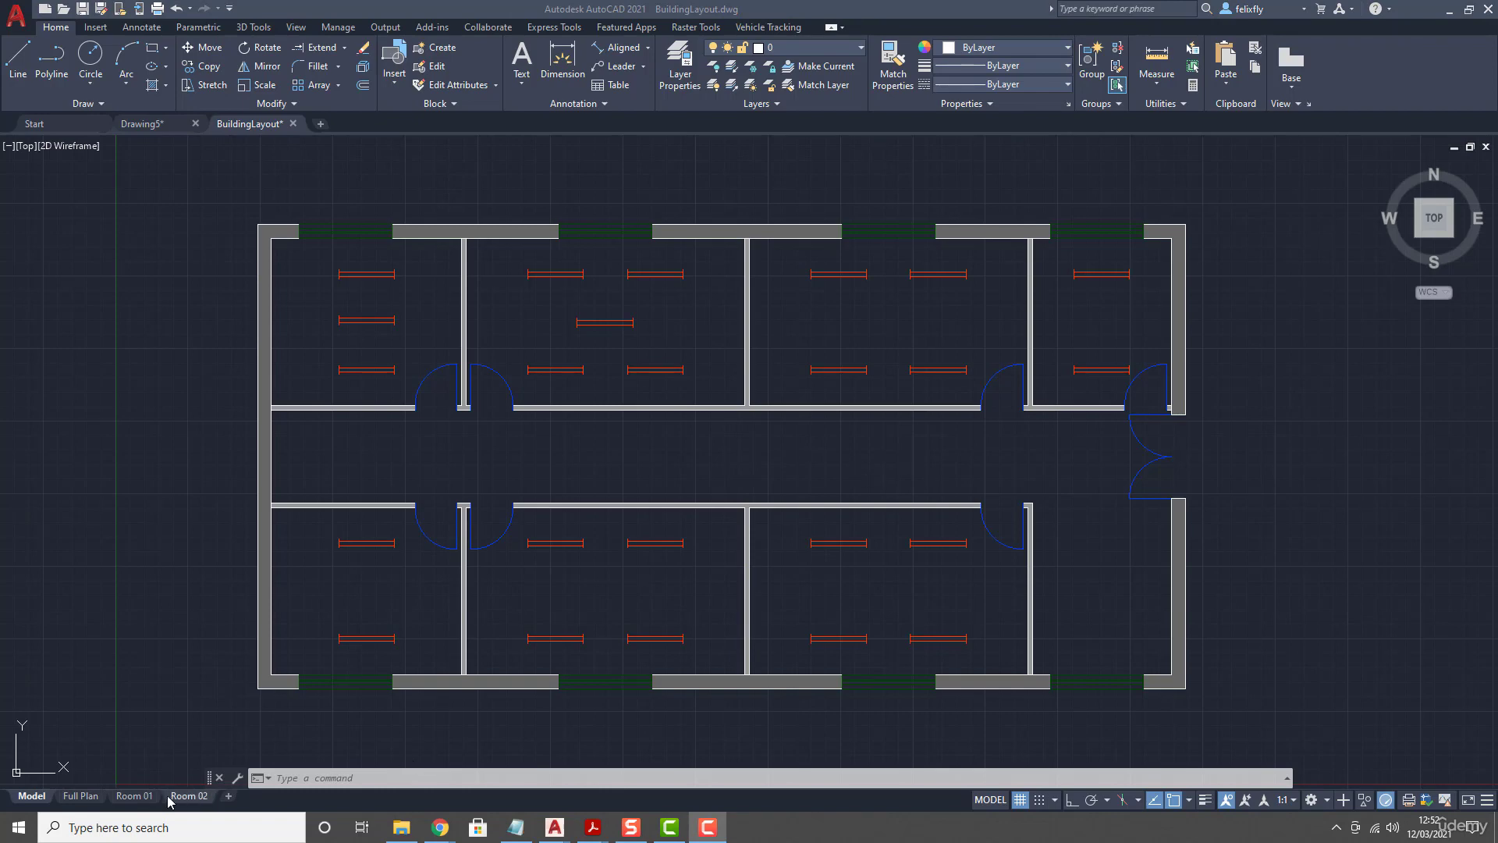
- Display the Room 01 layout of BuildingLayout, followed by its Full Plan layout
left_click(134, 796)
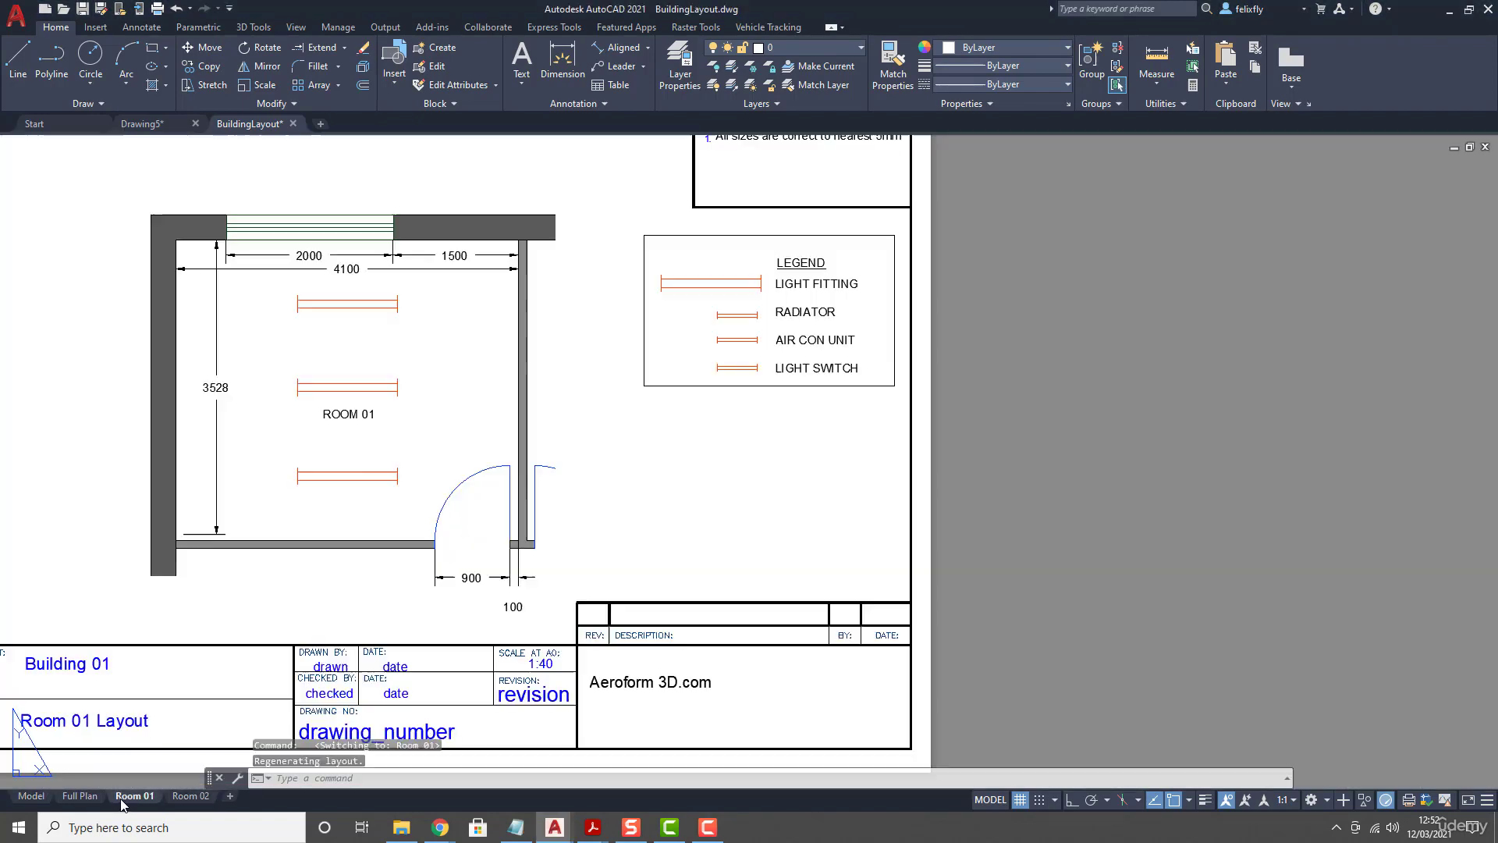
left_click(79, 796)
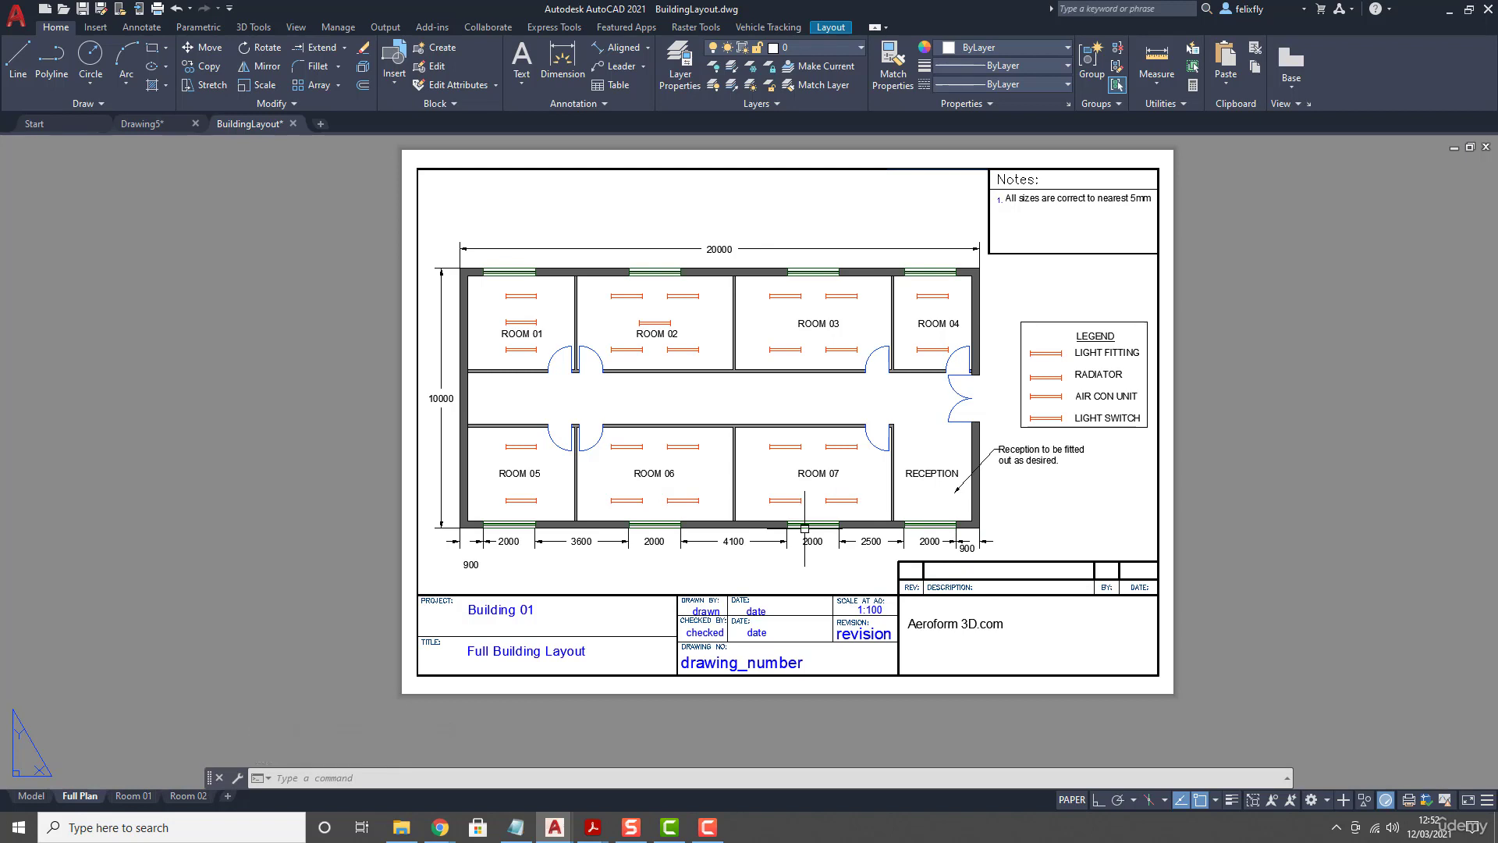
key("F10")
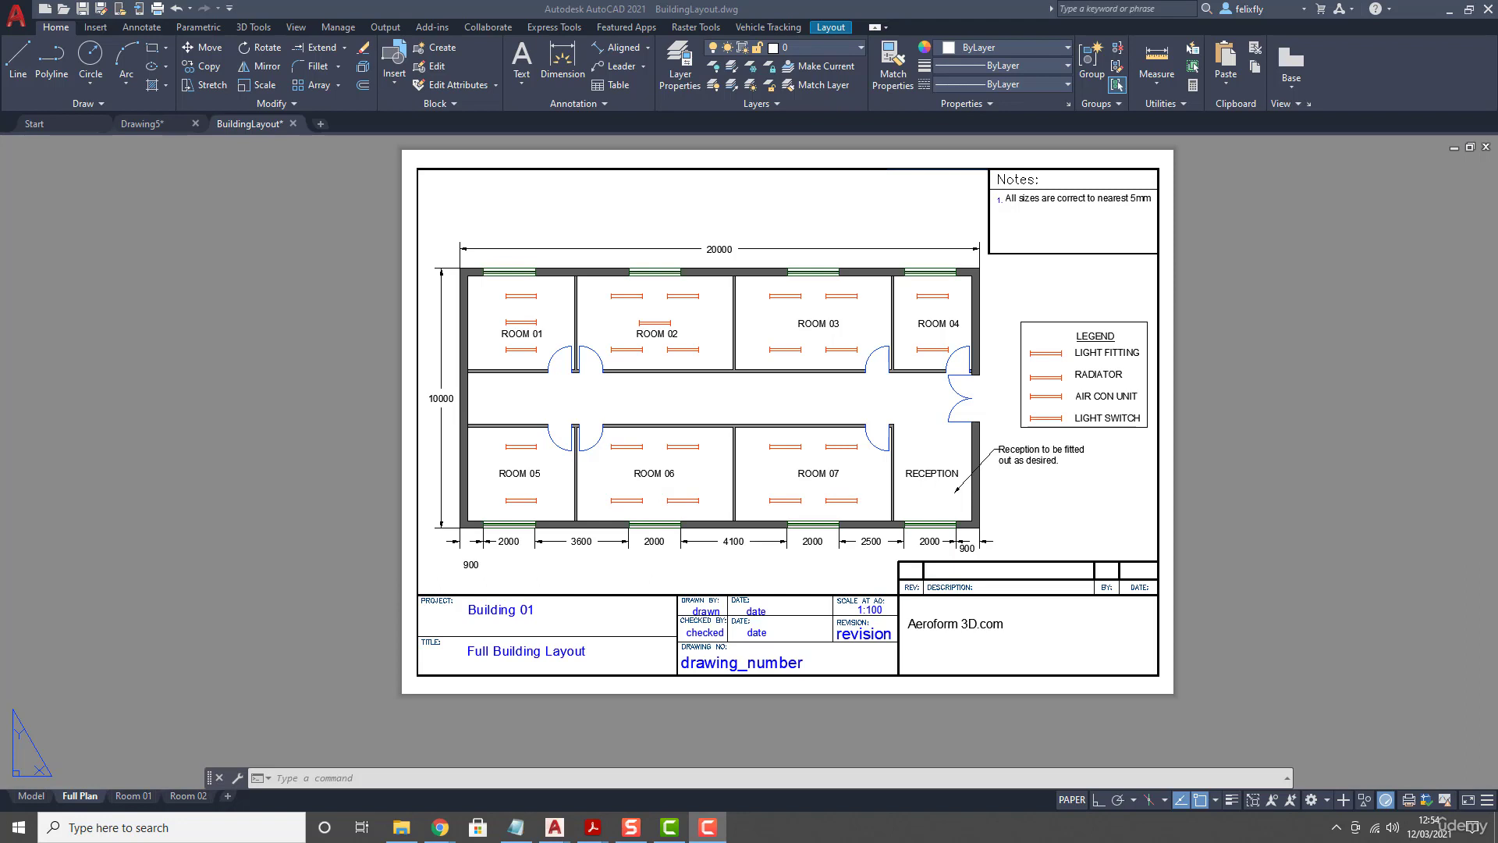
- Erase both rectangles from the Drawing5 model space
left_click(173, 126)
left_click(1073, 527)
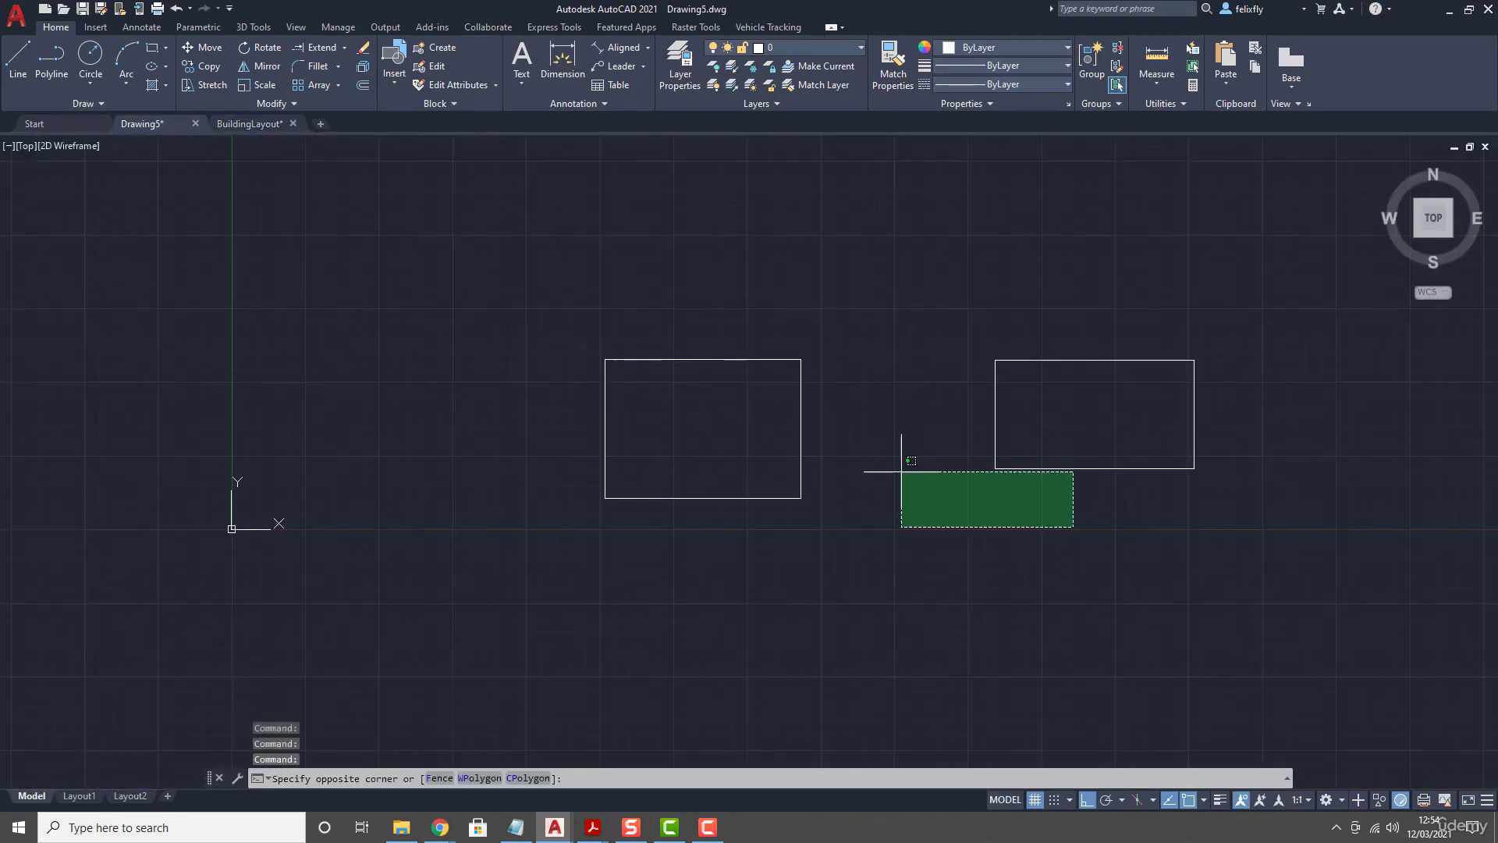
left_click(901, 471)
key("Delete")
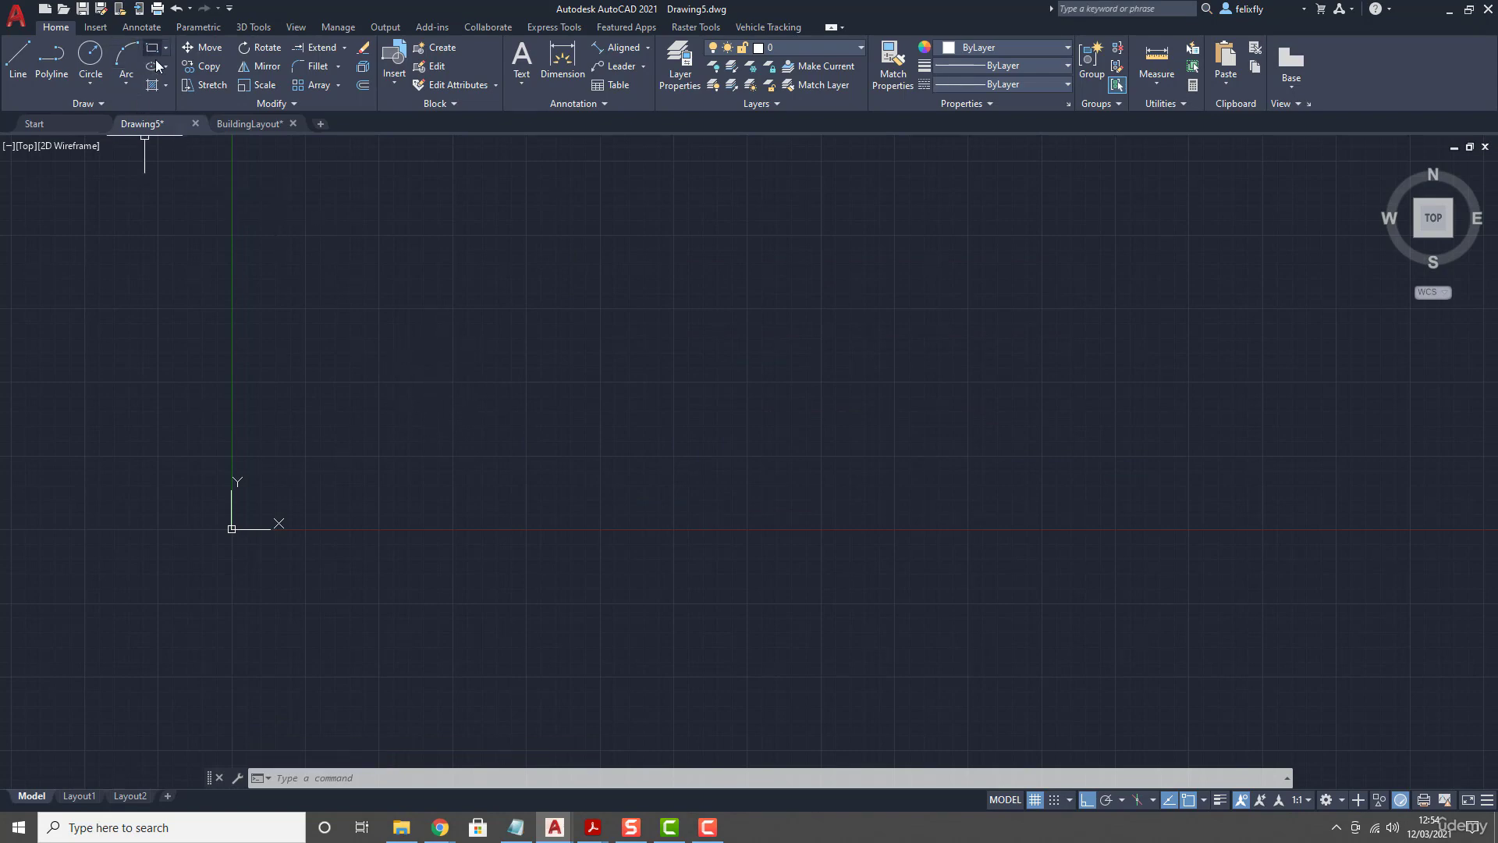
- Compare the Full Plan layout of BuildingLayout with the empty model space of Drawing5
left_click(252, 125)
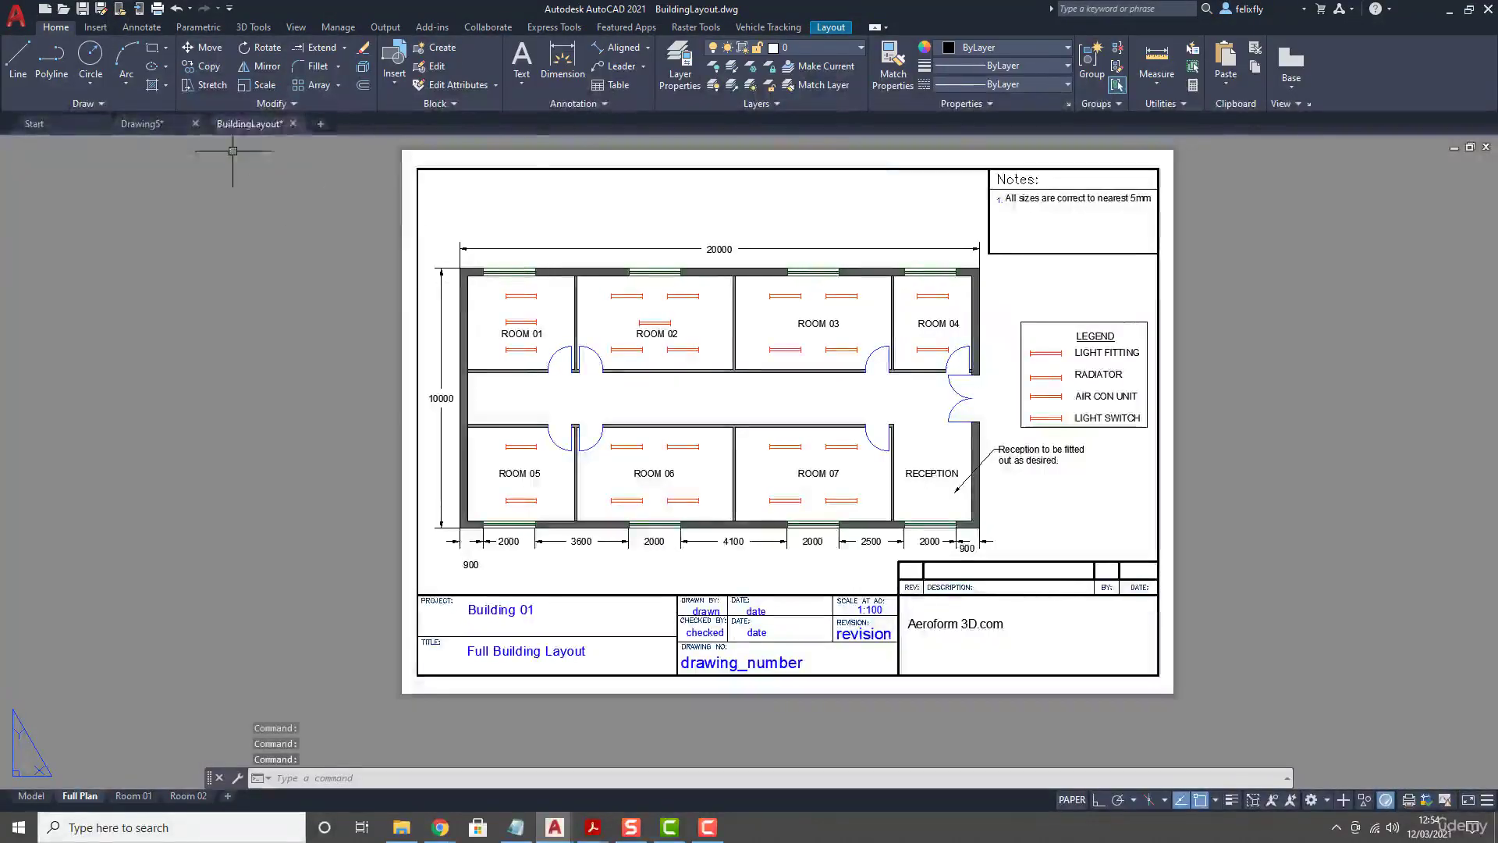
left_click(209, 225)
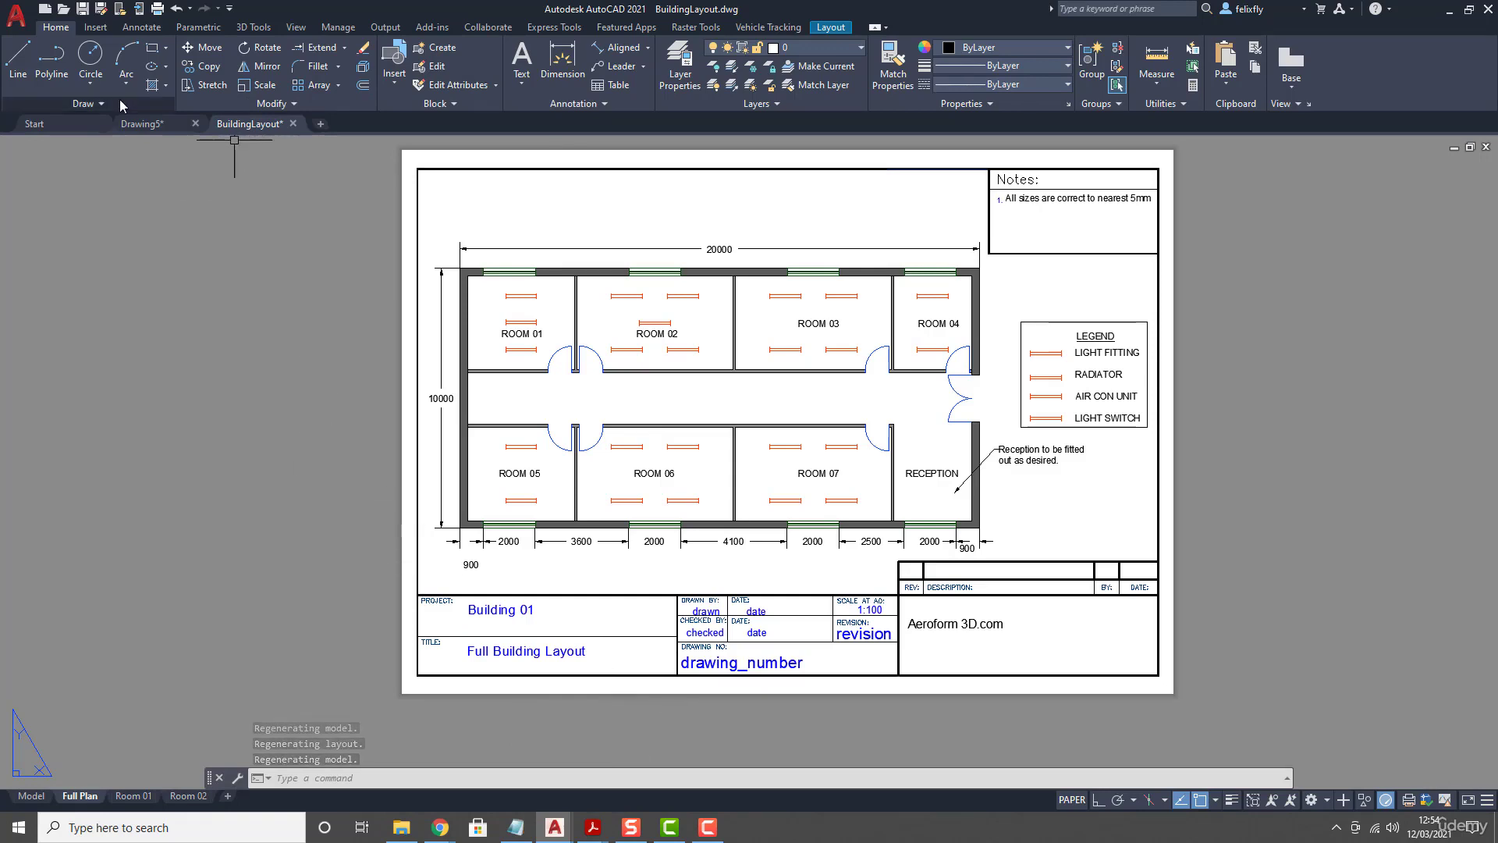
left_click(139, 127)
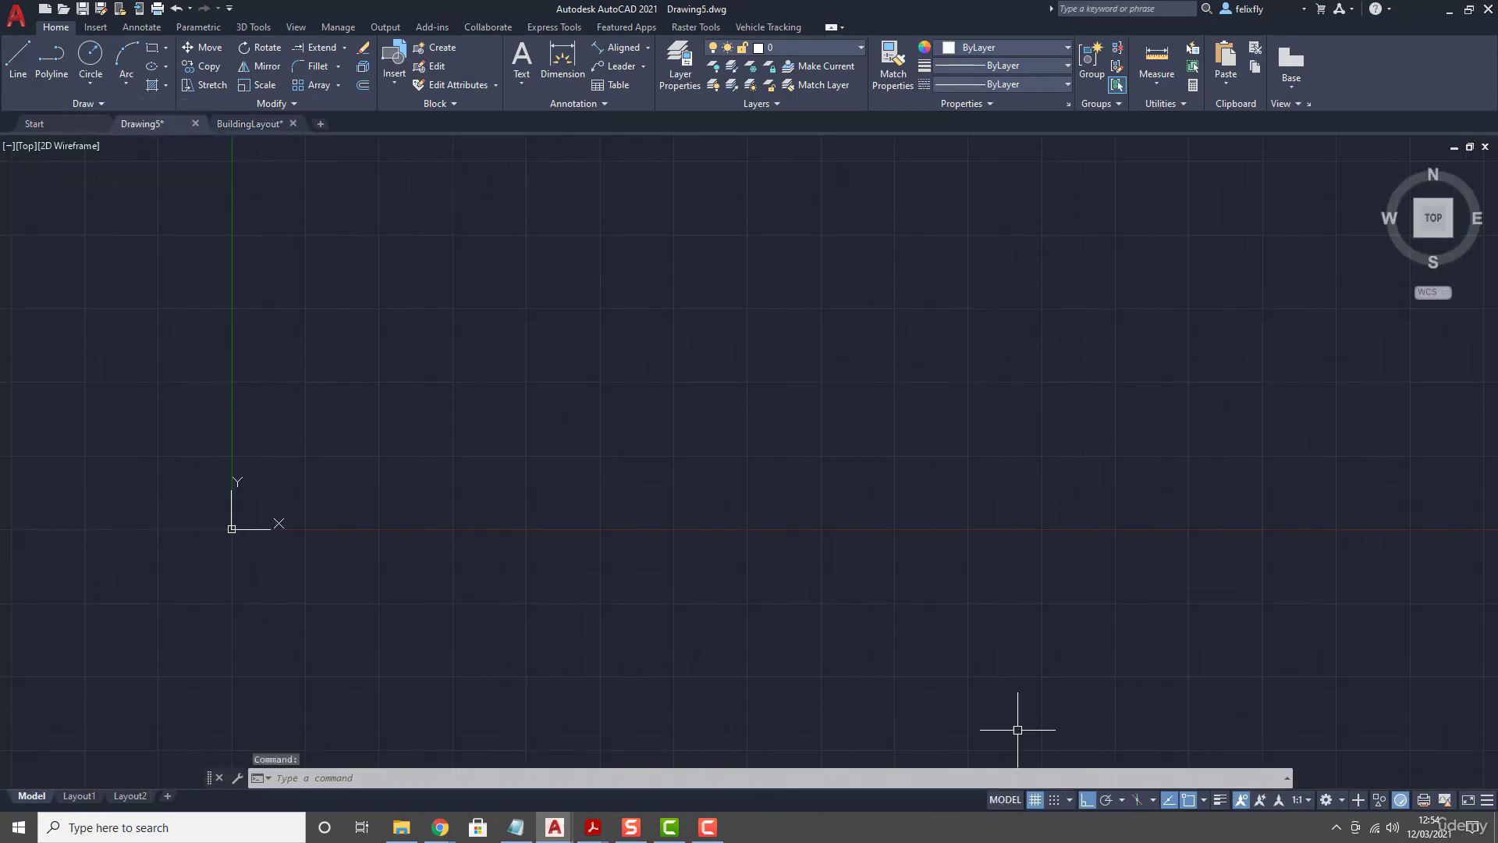
left_click(264, 125)
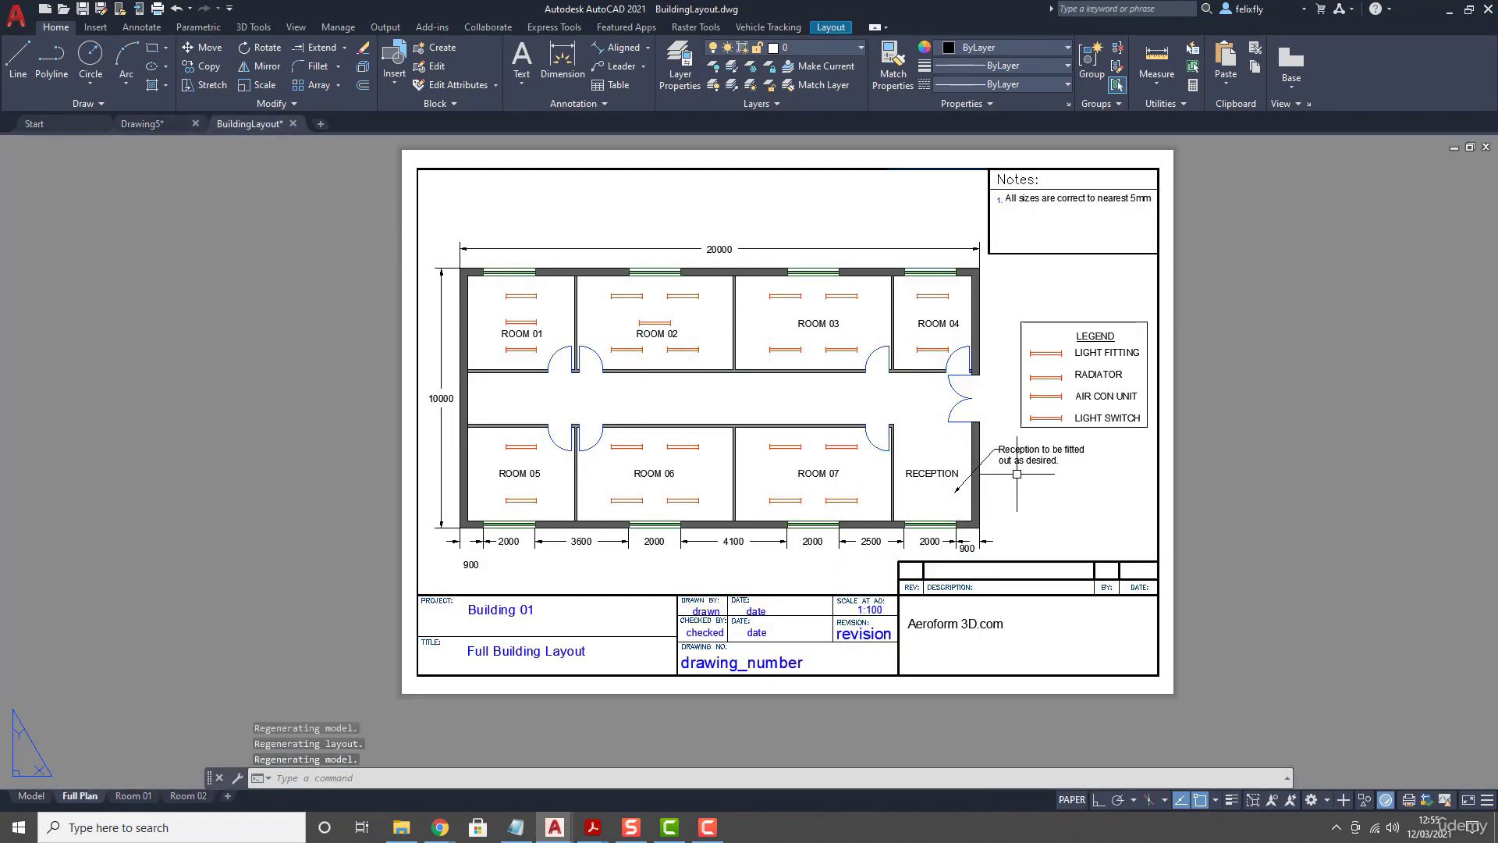
middle_click_drag(1330, 468, 1262, 504)
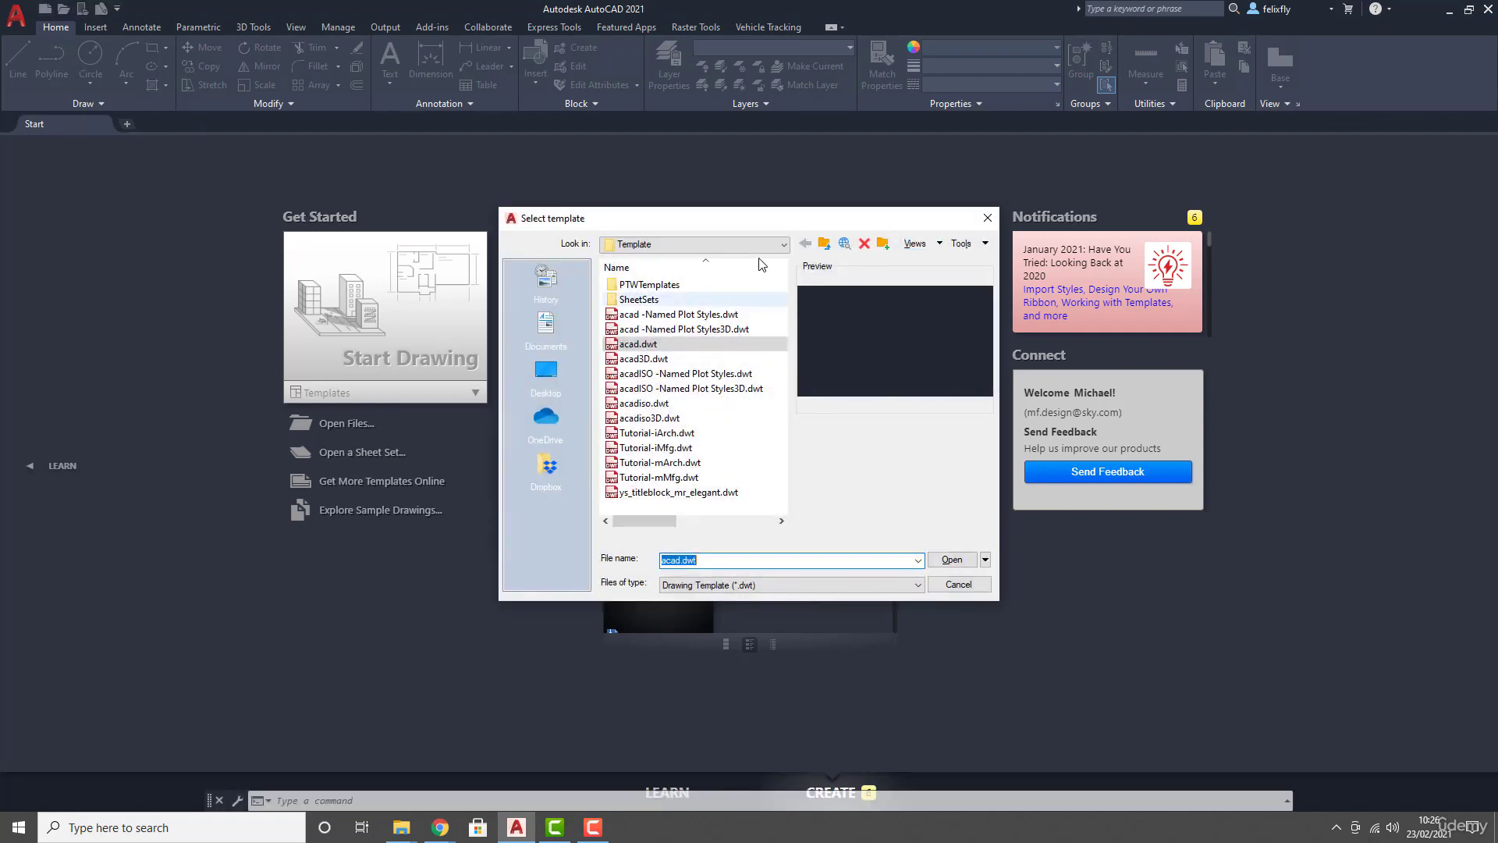
- Create a new drawing from the acad.dwt template
left_click_drag(761, 222, 622, 188)
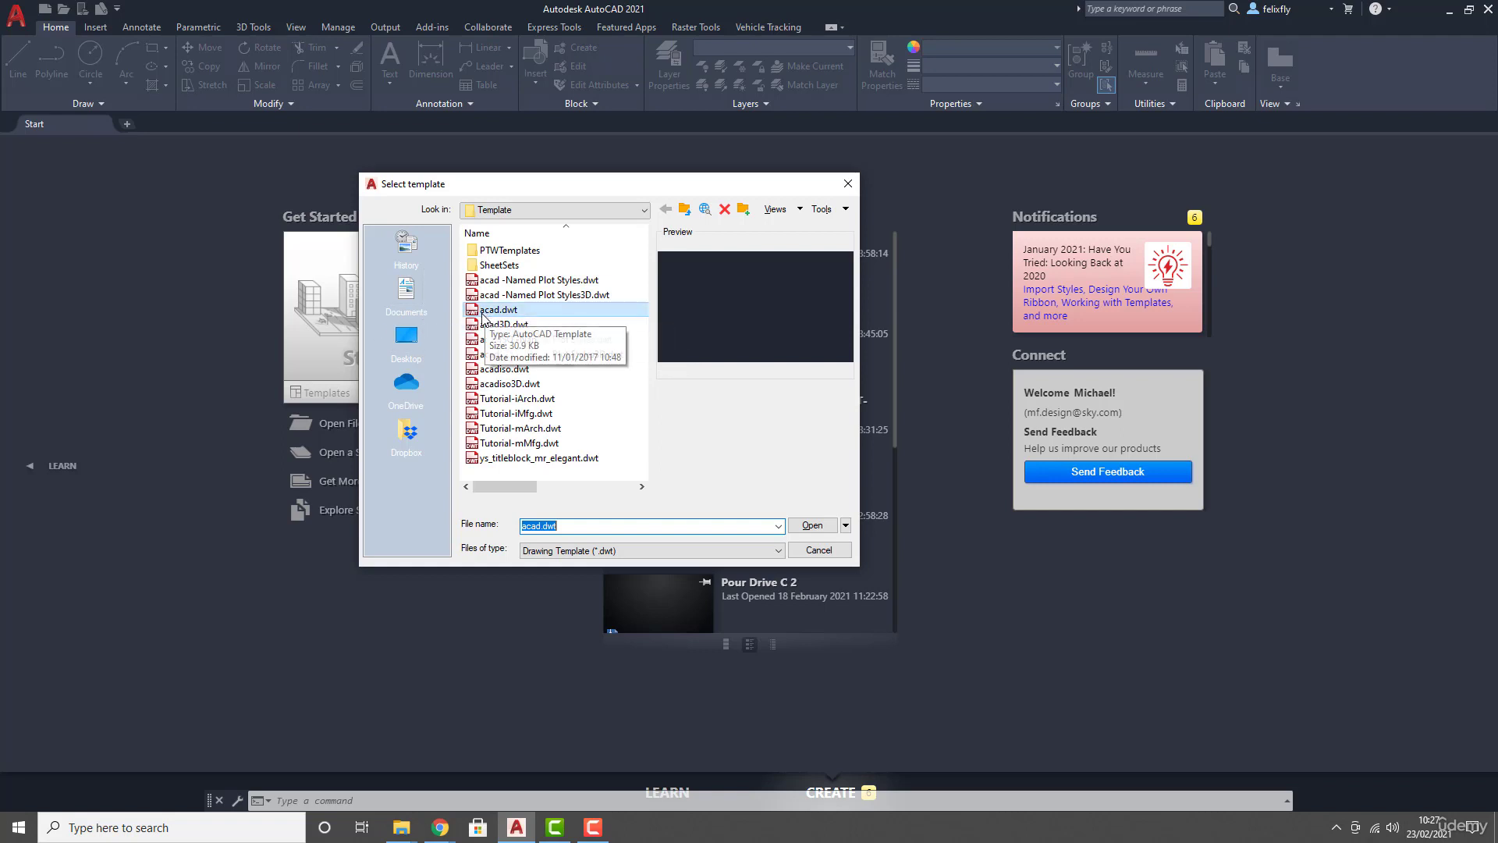
left_click(511, 311)
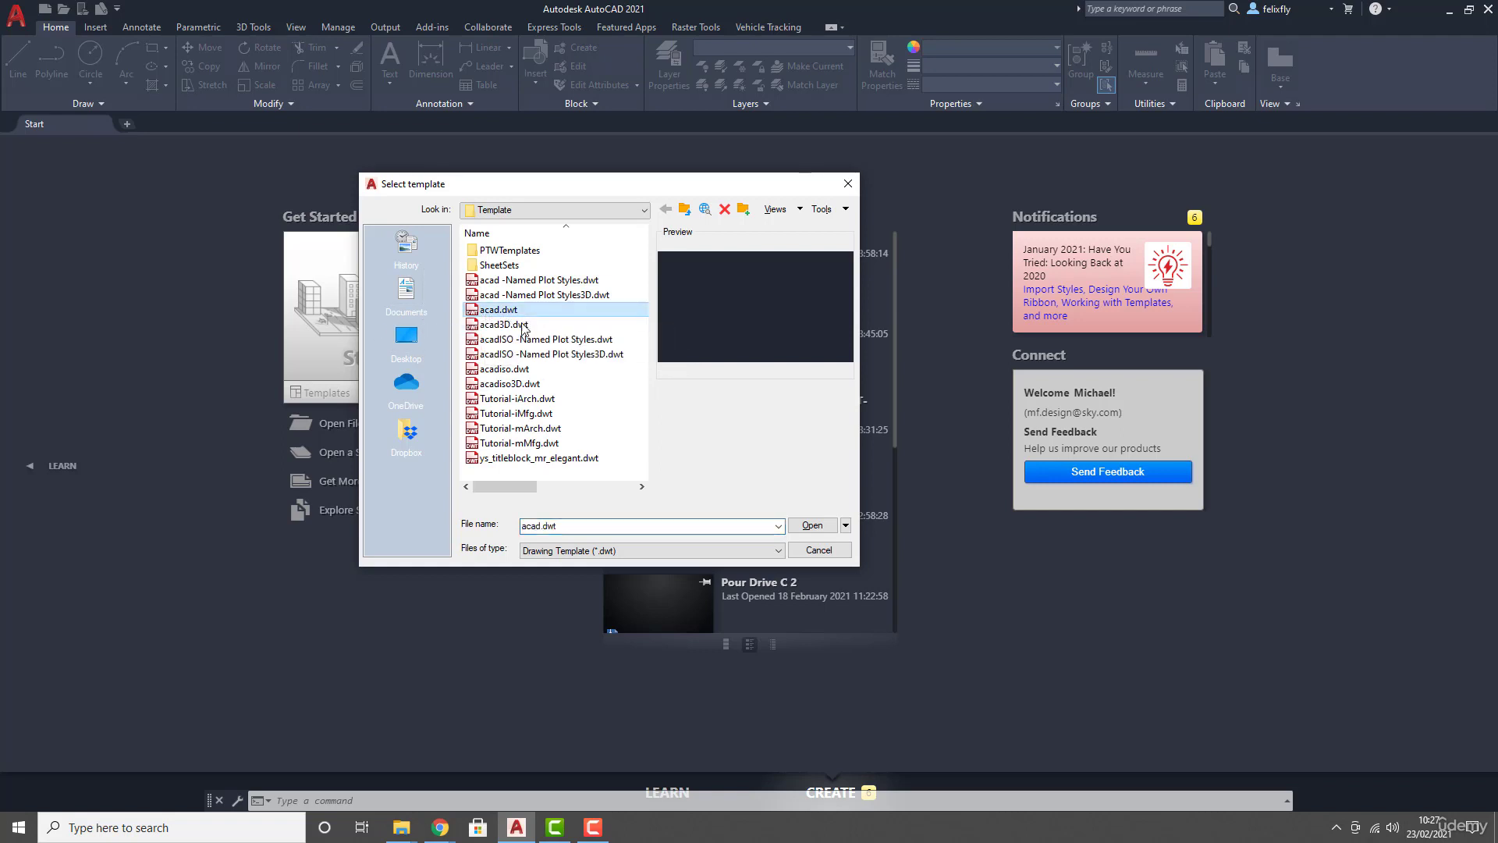
left_click(812, 524)
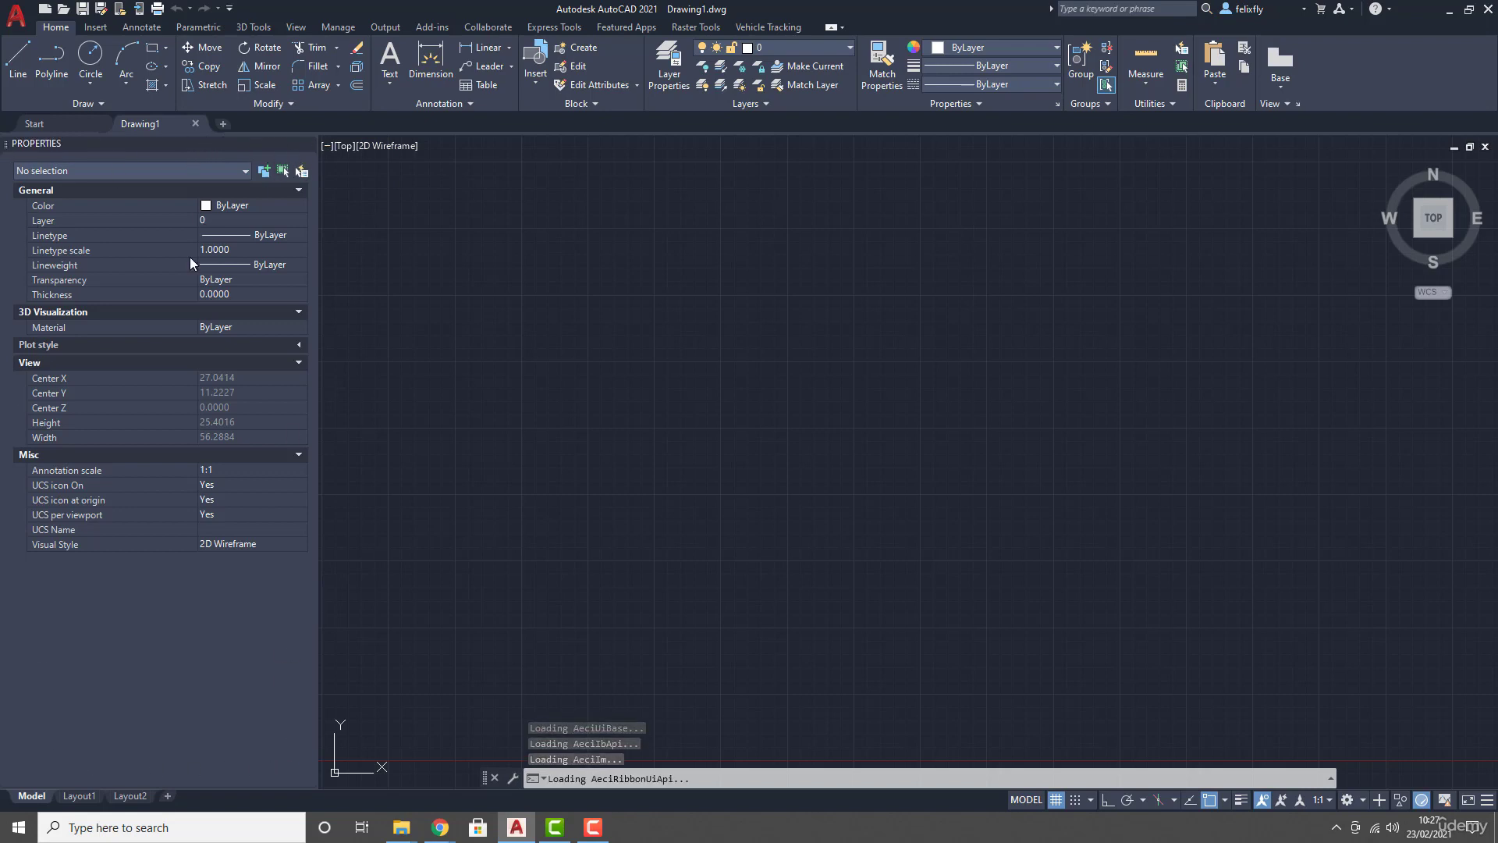
- Bring the origin into view in the new drawing and close the Properties palette
scroll(905, 491, "down", 5)
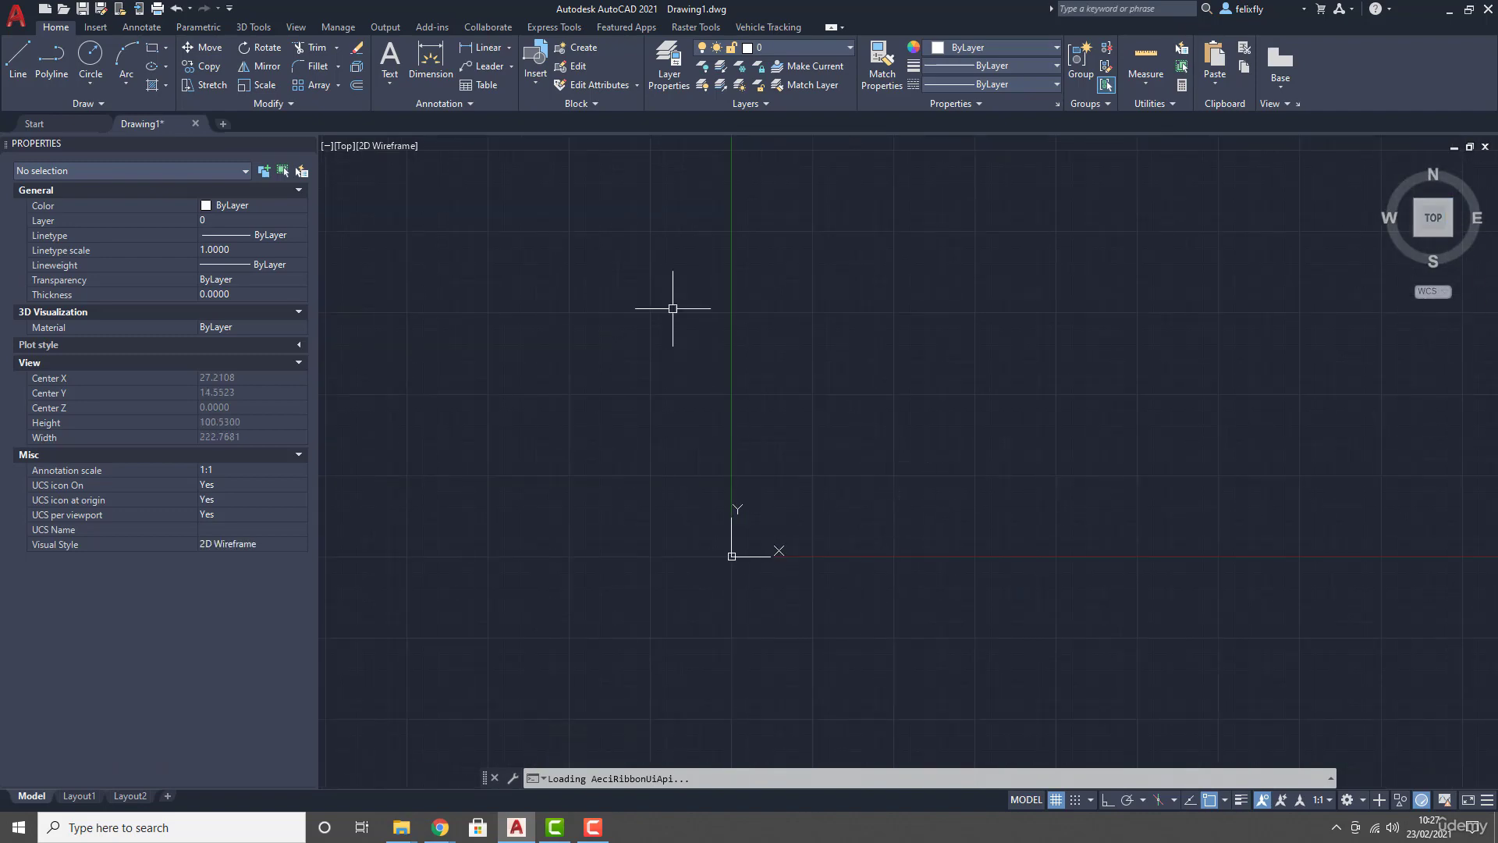
middle_click_drag(936, 337, 896, 395)
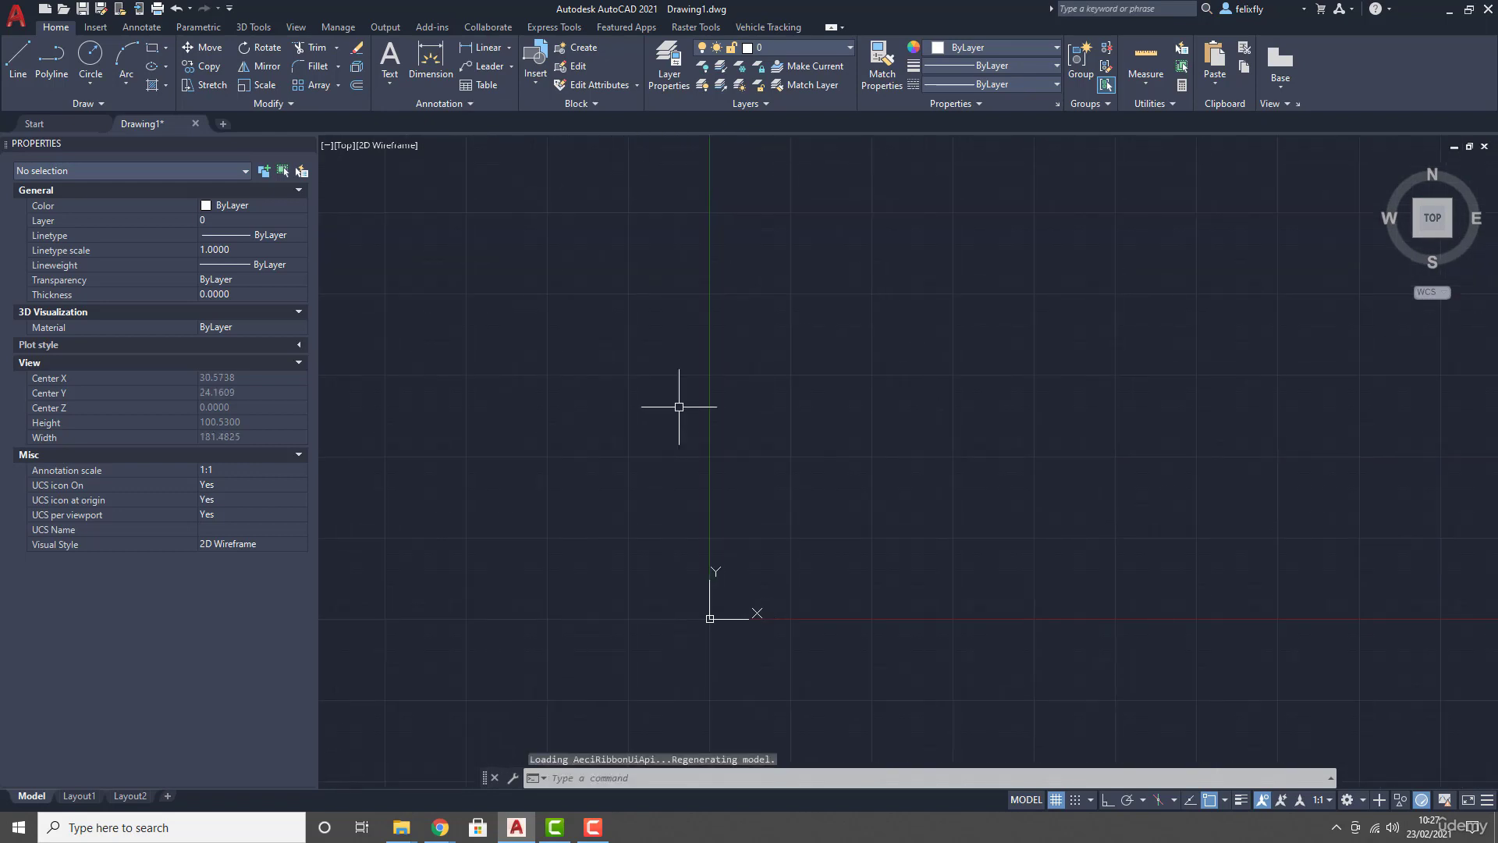
middle_click_drag(726, 284, 725, 287)
key("ctrl+1")
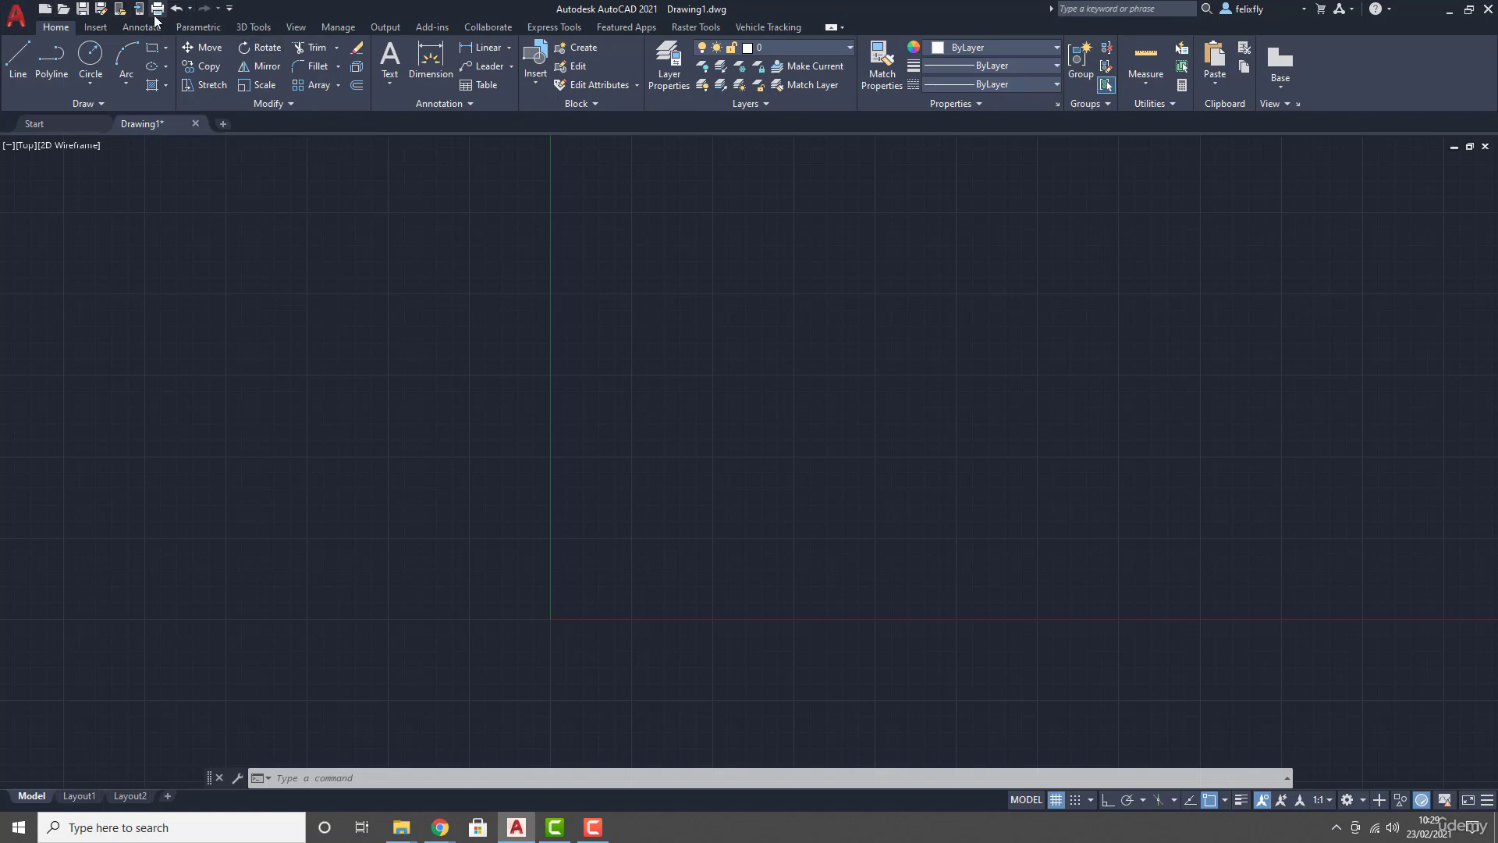
- Examine which commands can be shown or hidden on the Quick Access Toolbar
left_click(230, 8)
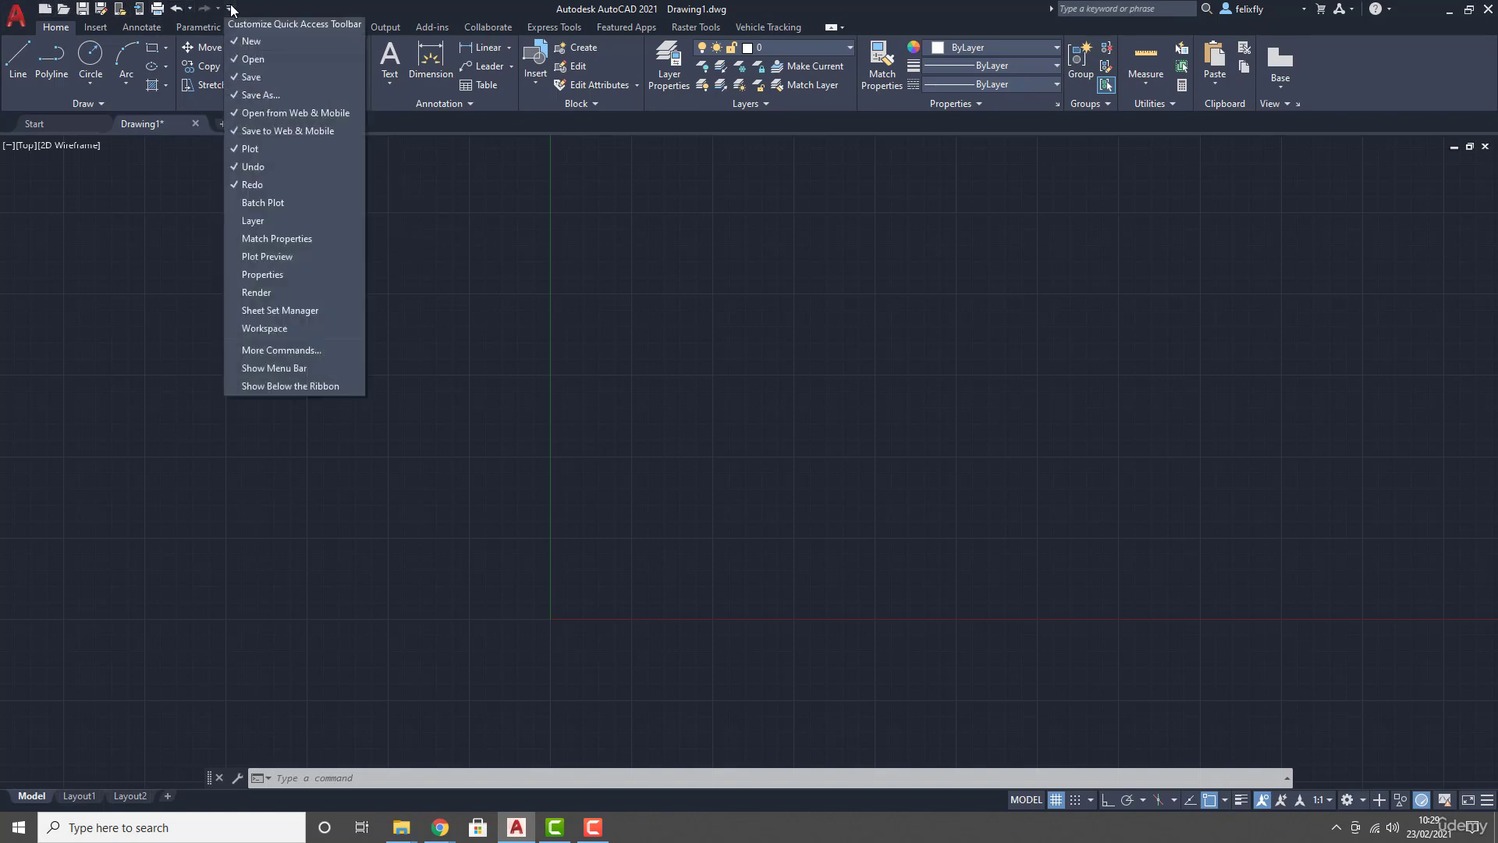
left_click(231, 9)
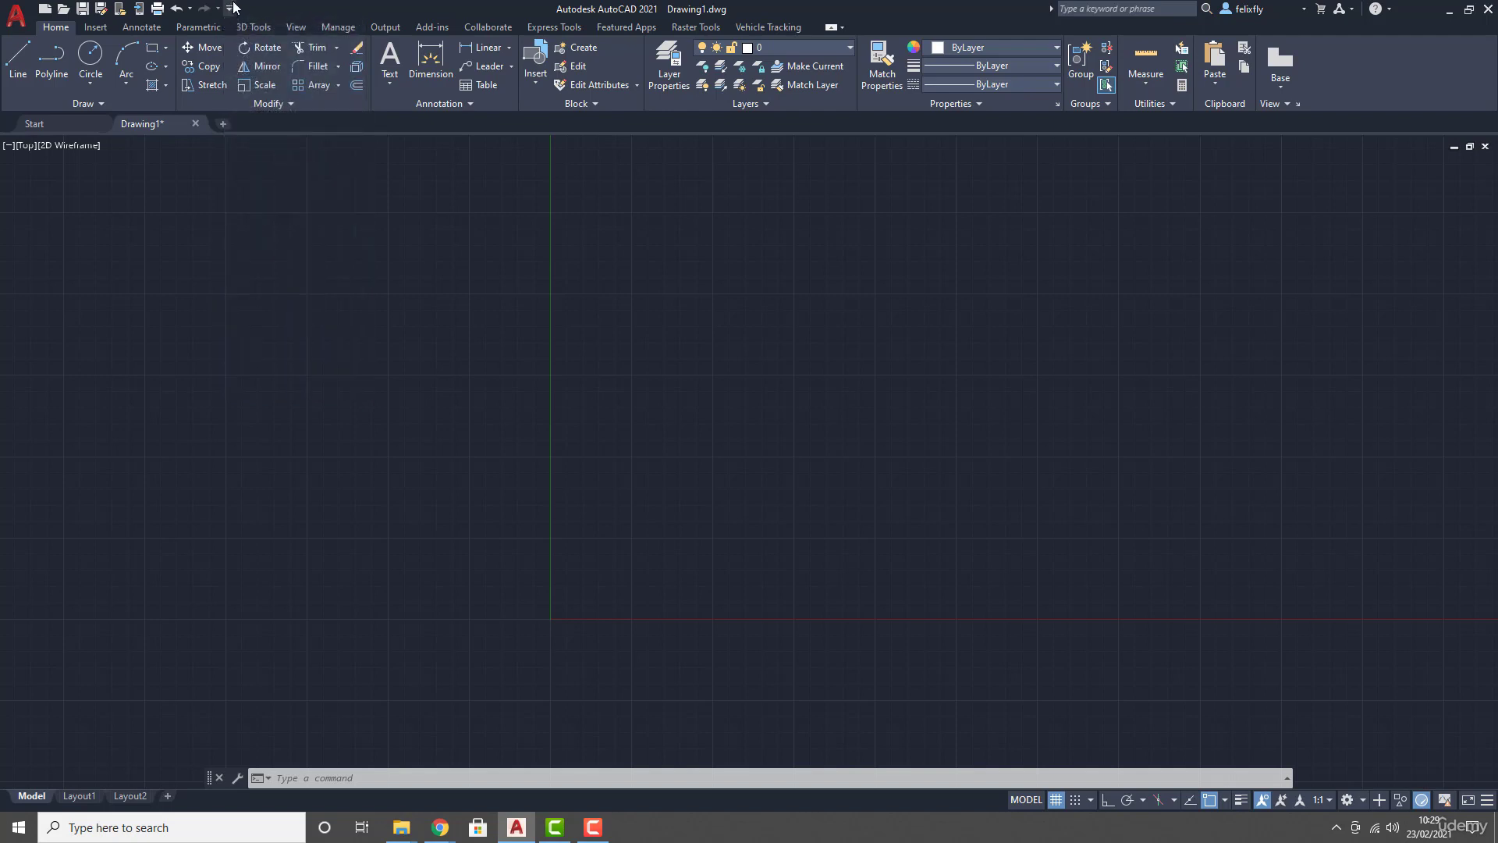
left_click(231, 9)
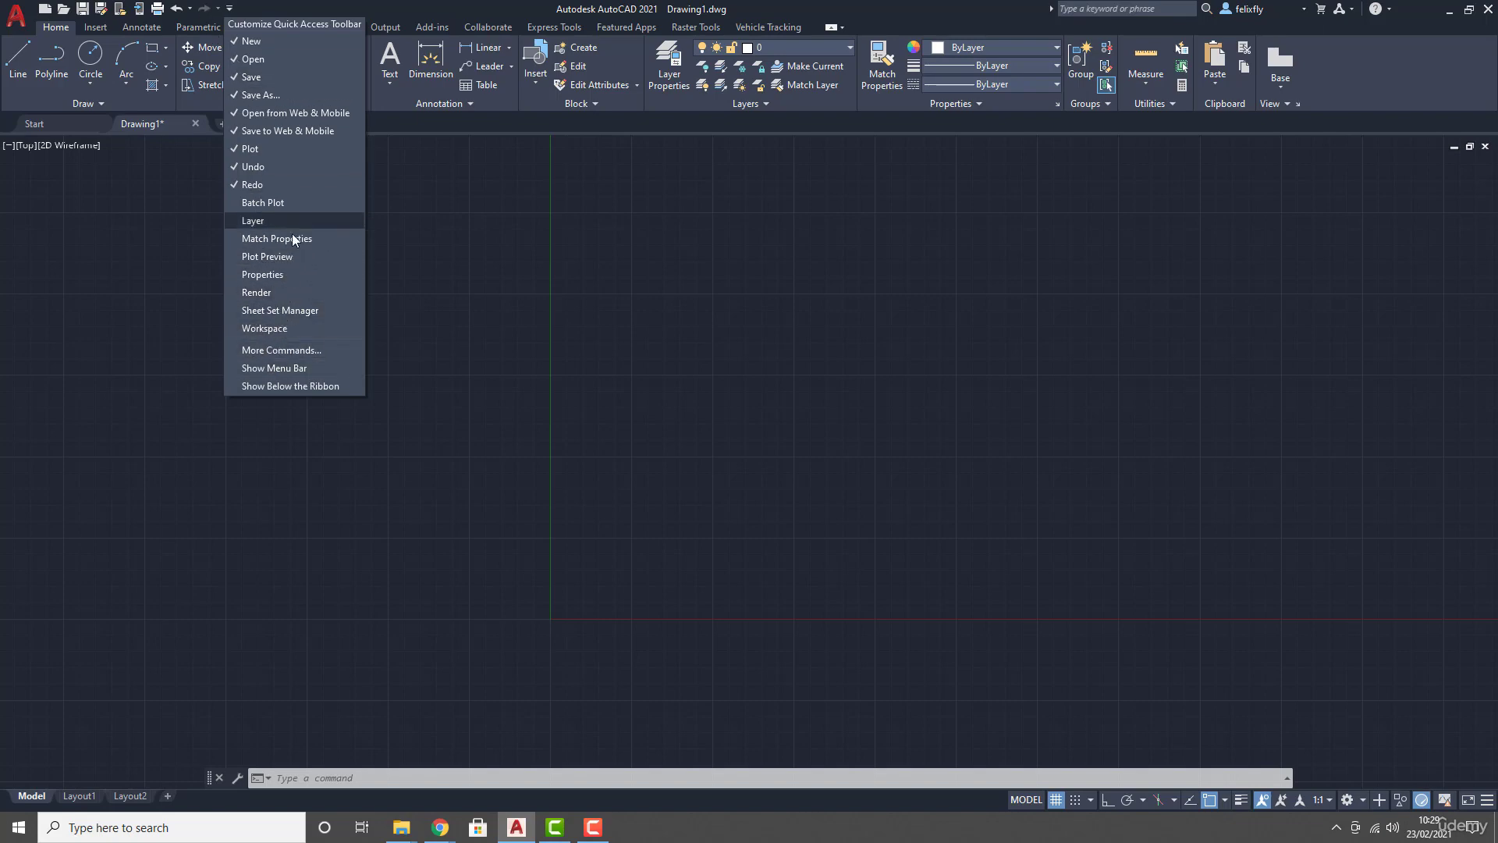
left_click(248, 8)
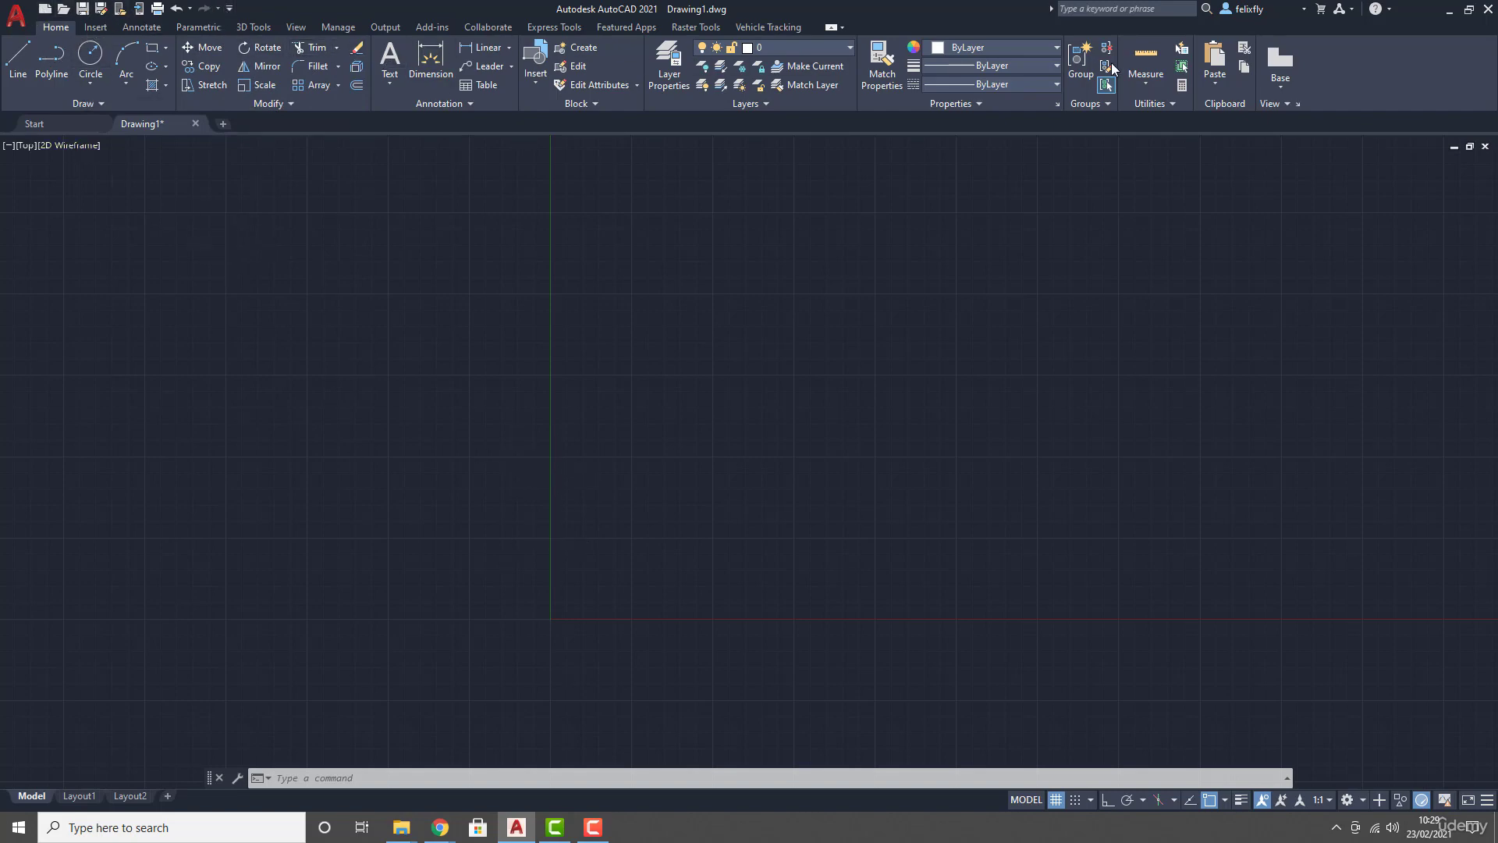
- Minimize the ribbon in stages through panel titles until only its tab names remain
left_click(831, 28)
left_click(829, 29)
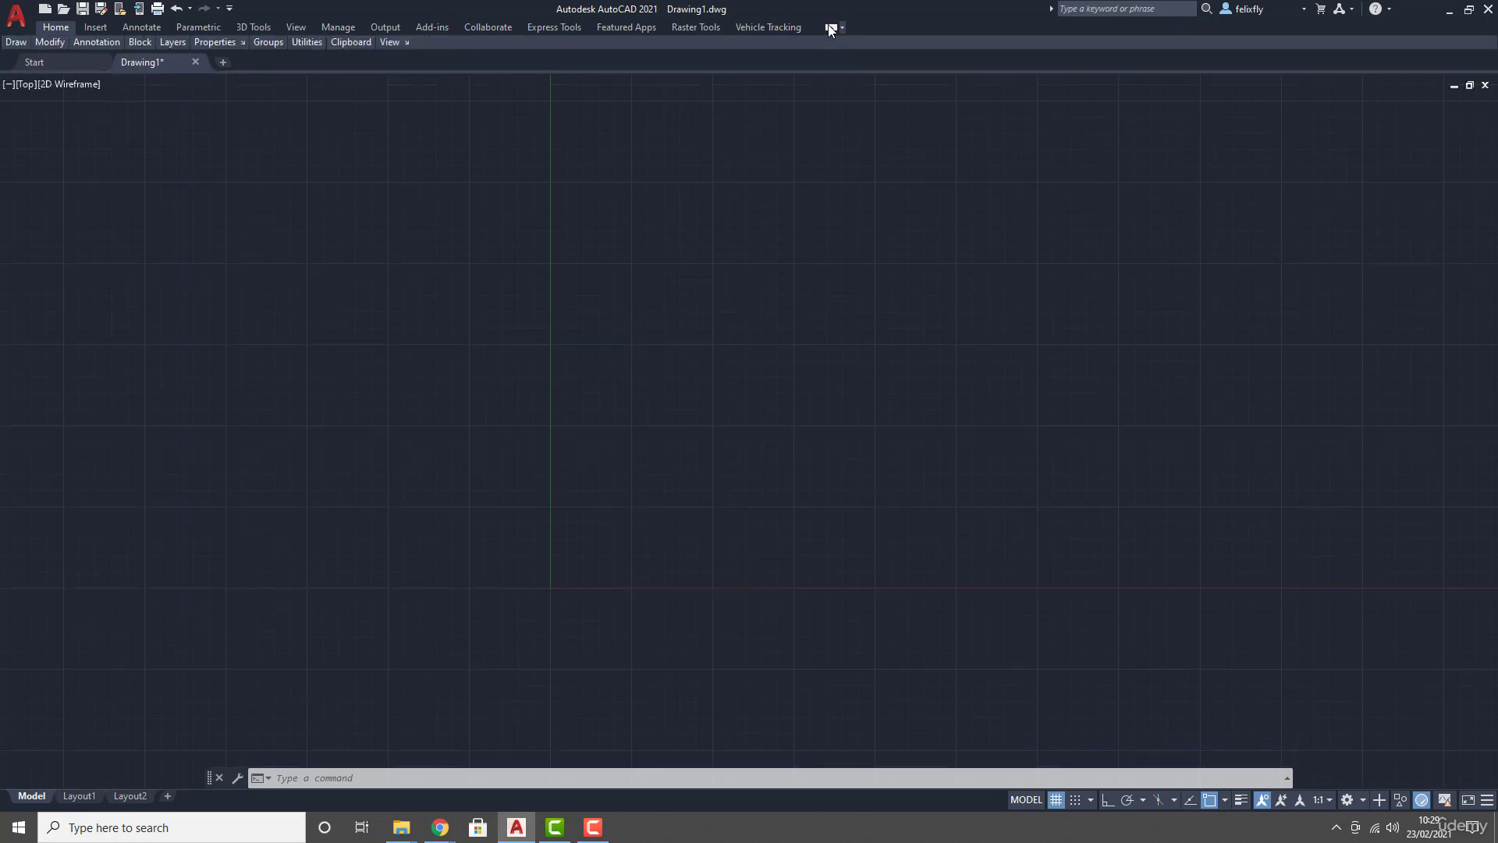
left_click(829, 29)
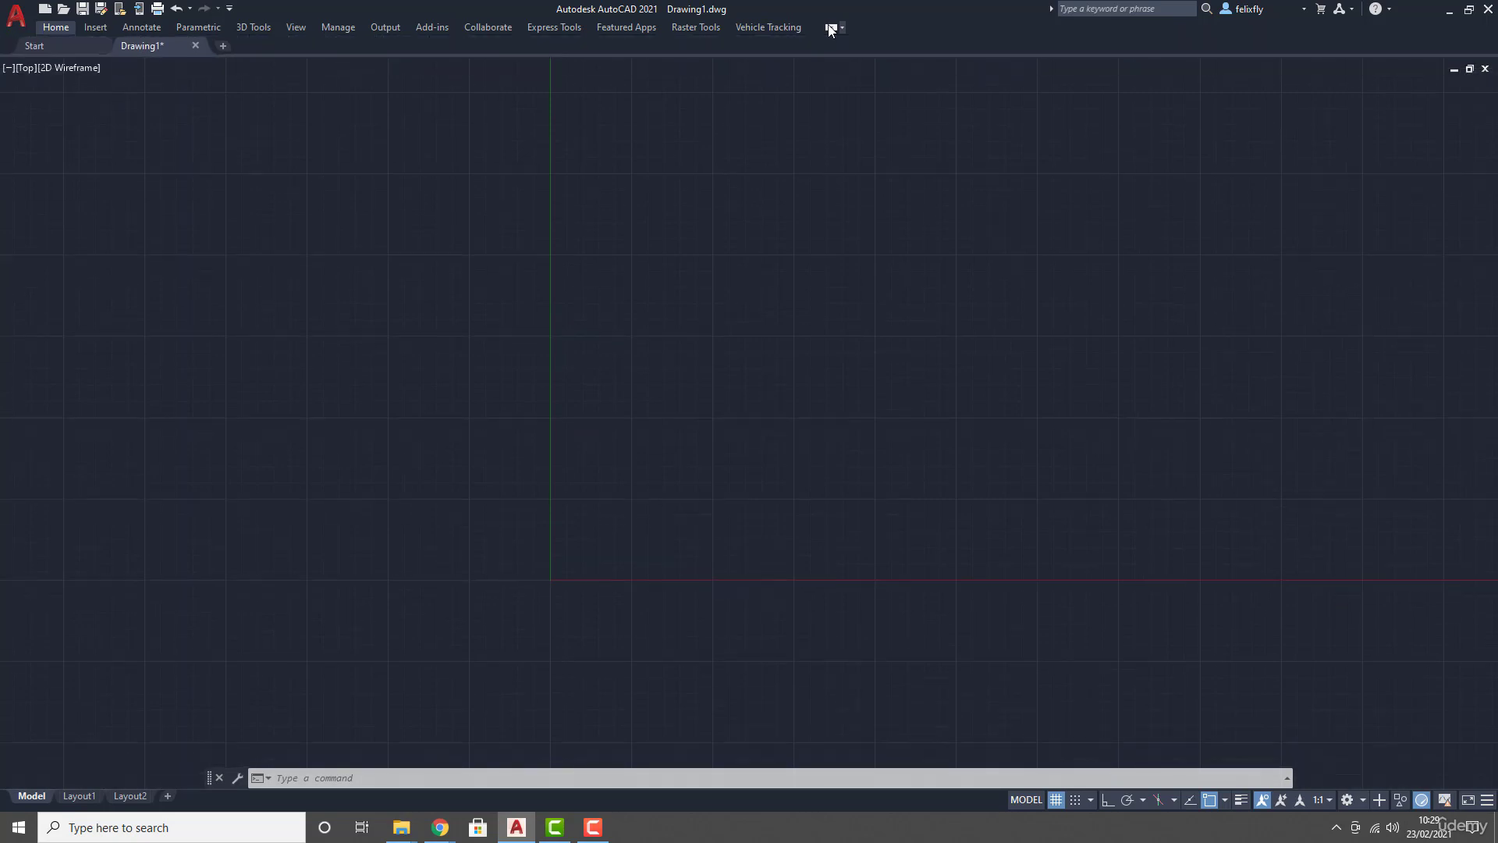
- Restore the full ribbon and examine the tool sets from Insert and Annotate through Add-ins and Collaborate, ending back on Home
left_click(830, 28)
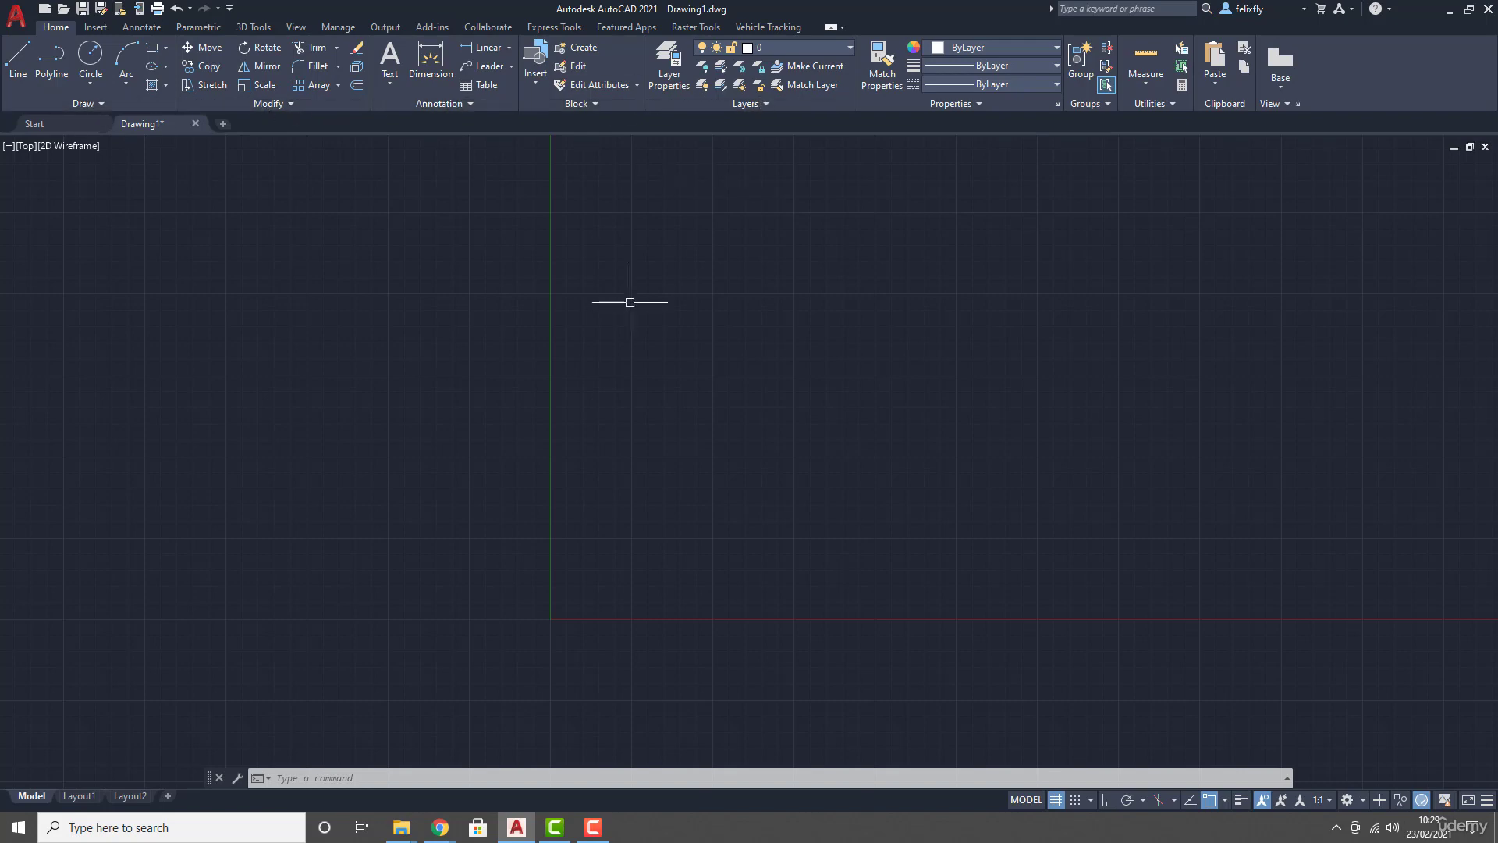
left_click(95, 27)
left_click(142, 27)
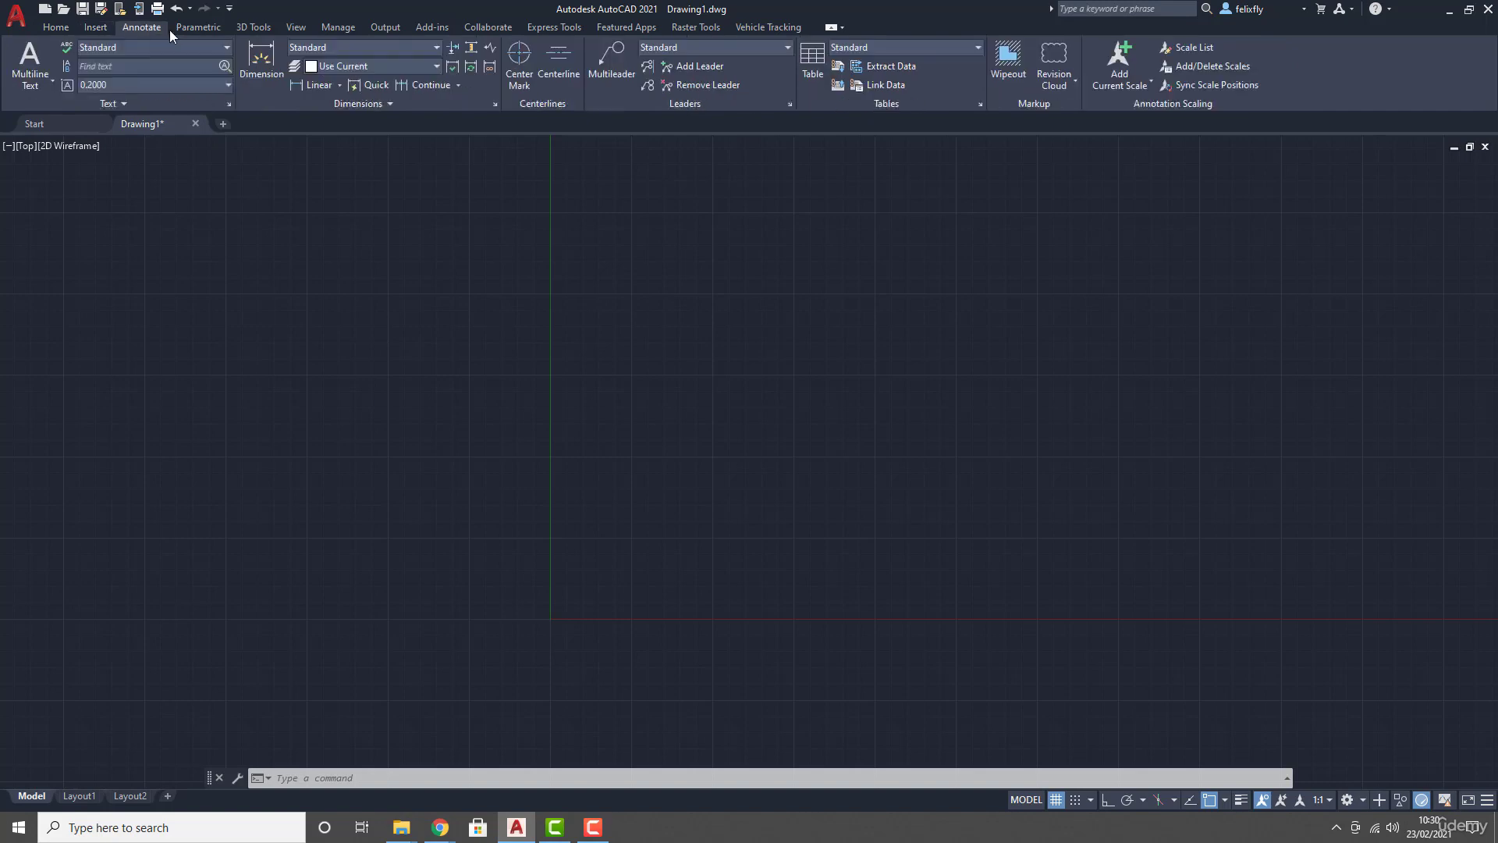
left_click(198, 28)
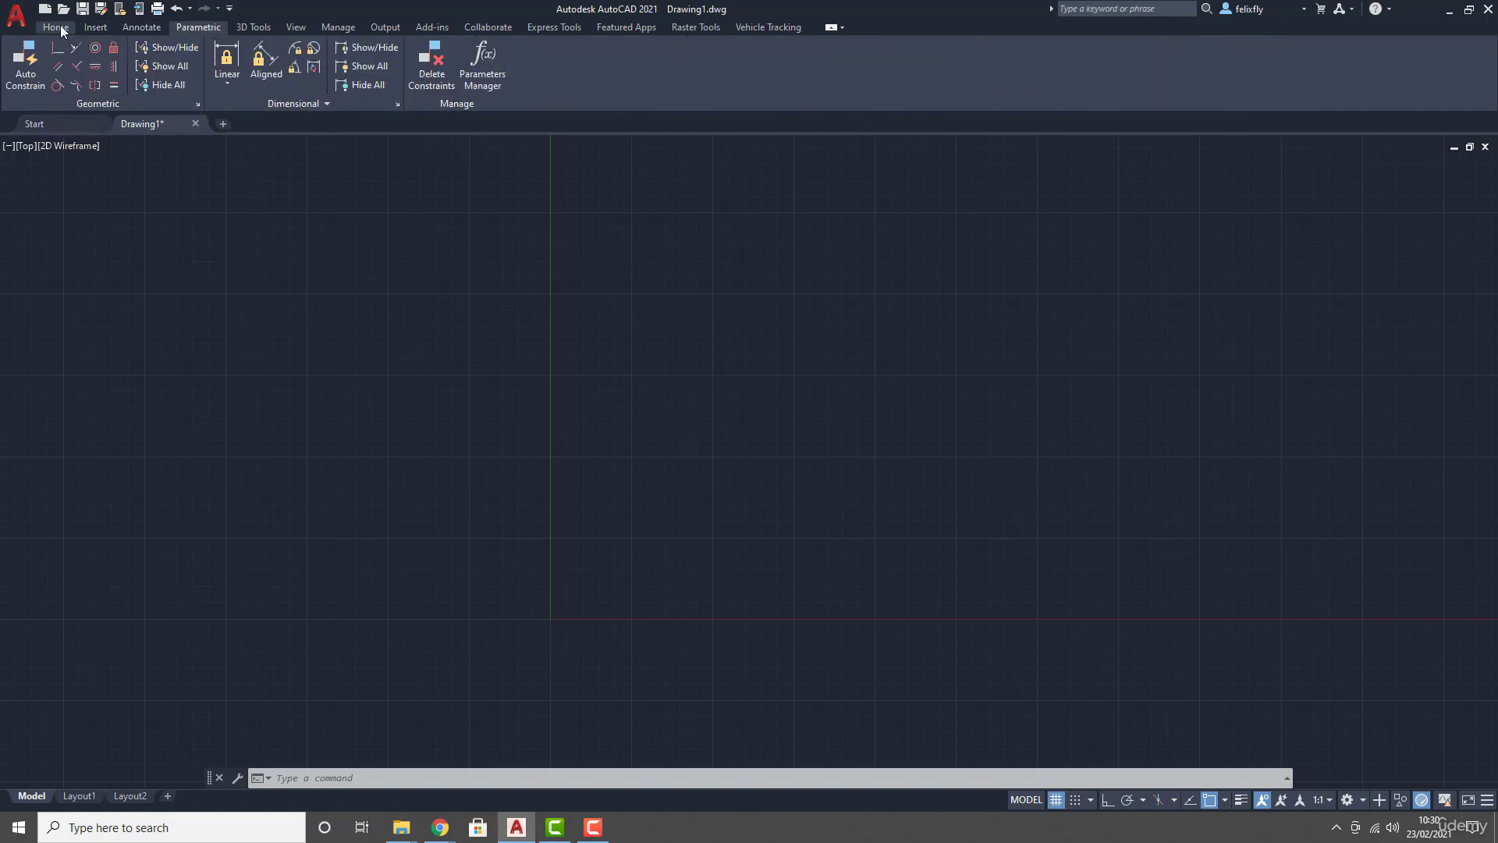
left_click(59, 26)
left_click(95, 27)
left_click(141, 27)
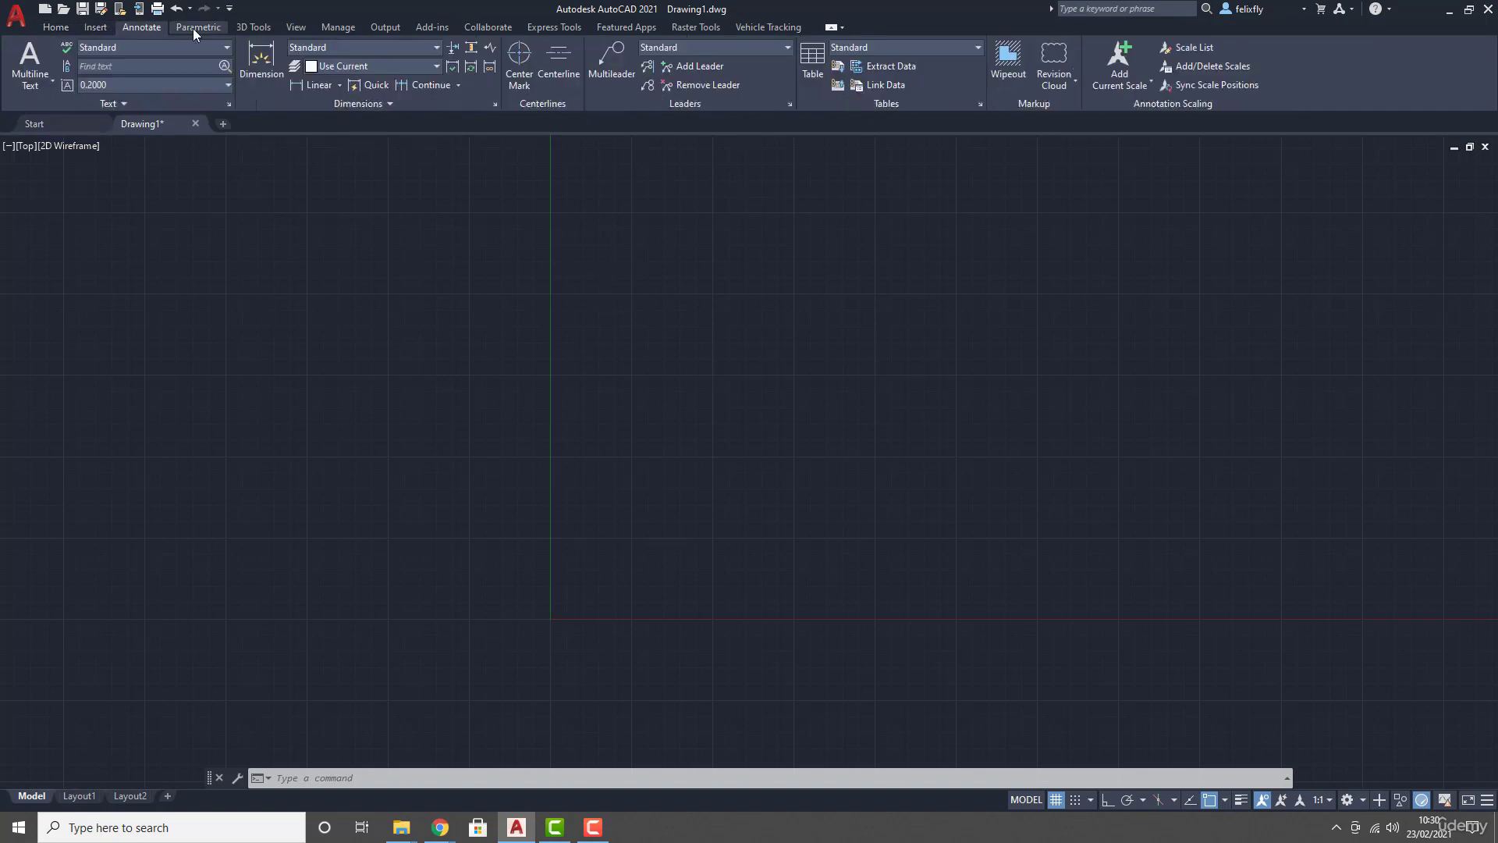
left_click(248, 27)
left_click(338, 28)
left_click(386, 28)
left_click(434, 27)
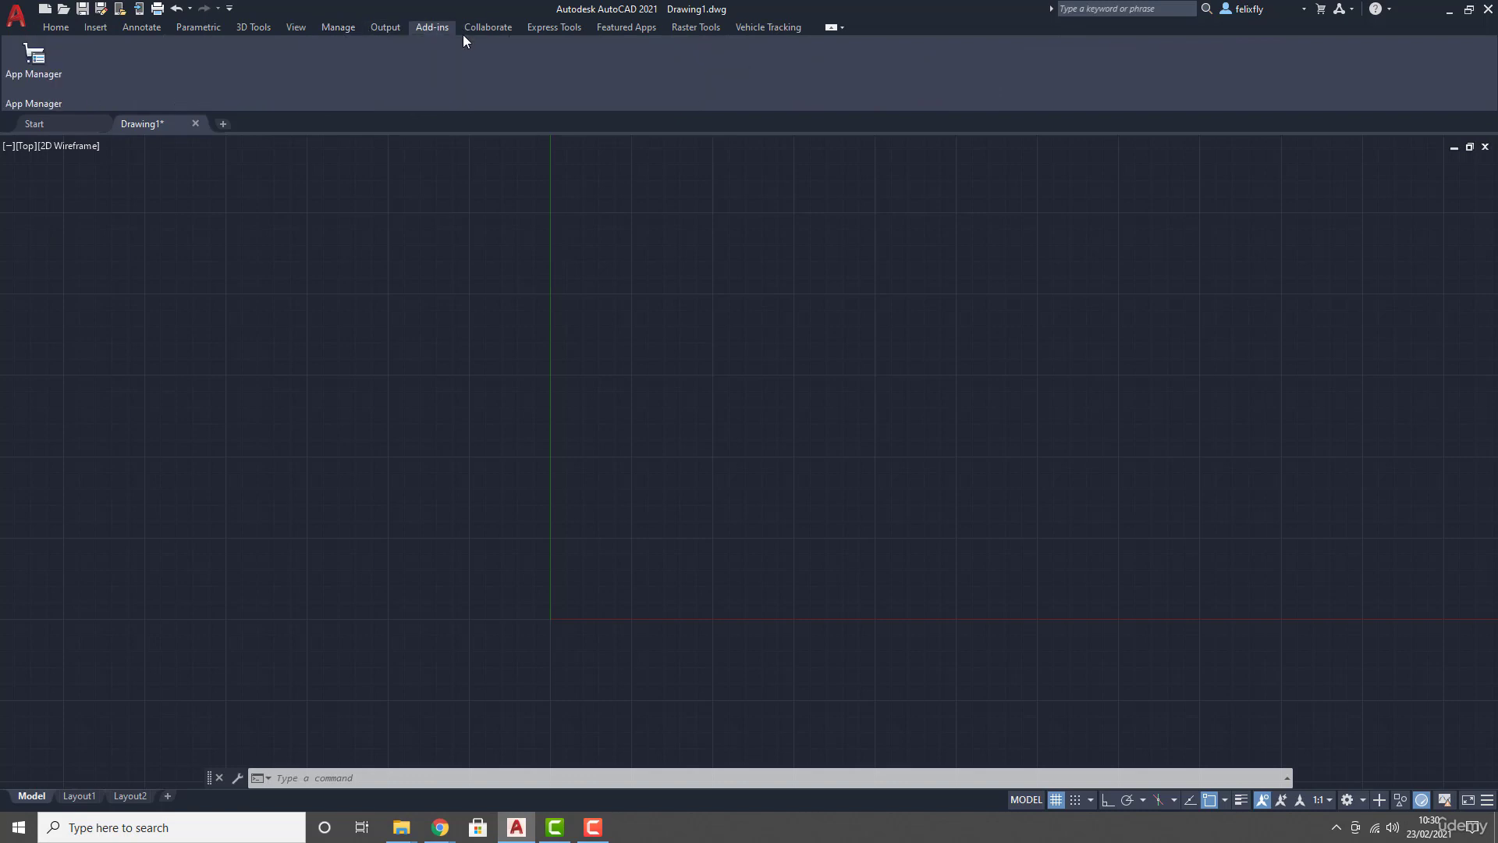
left_click(529, 31)
left_click(487, 27)
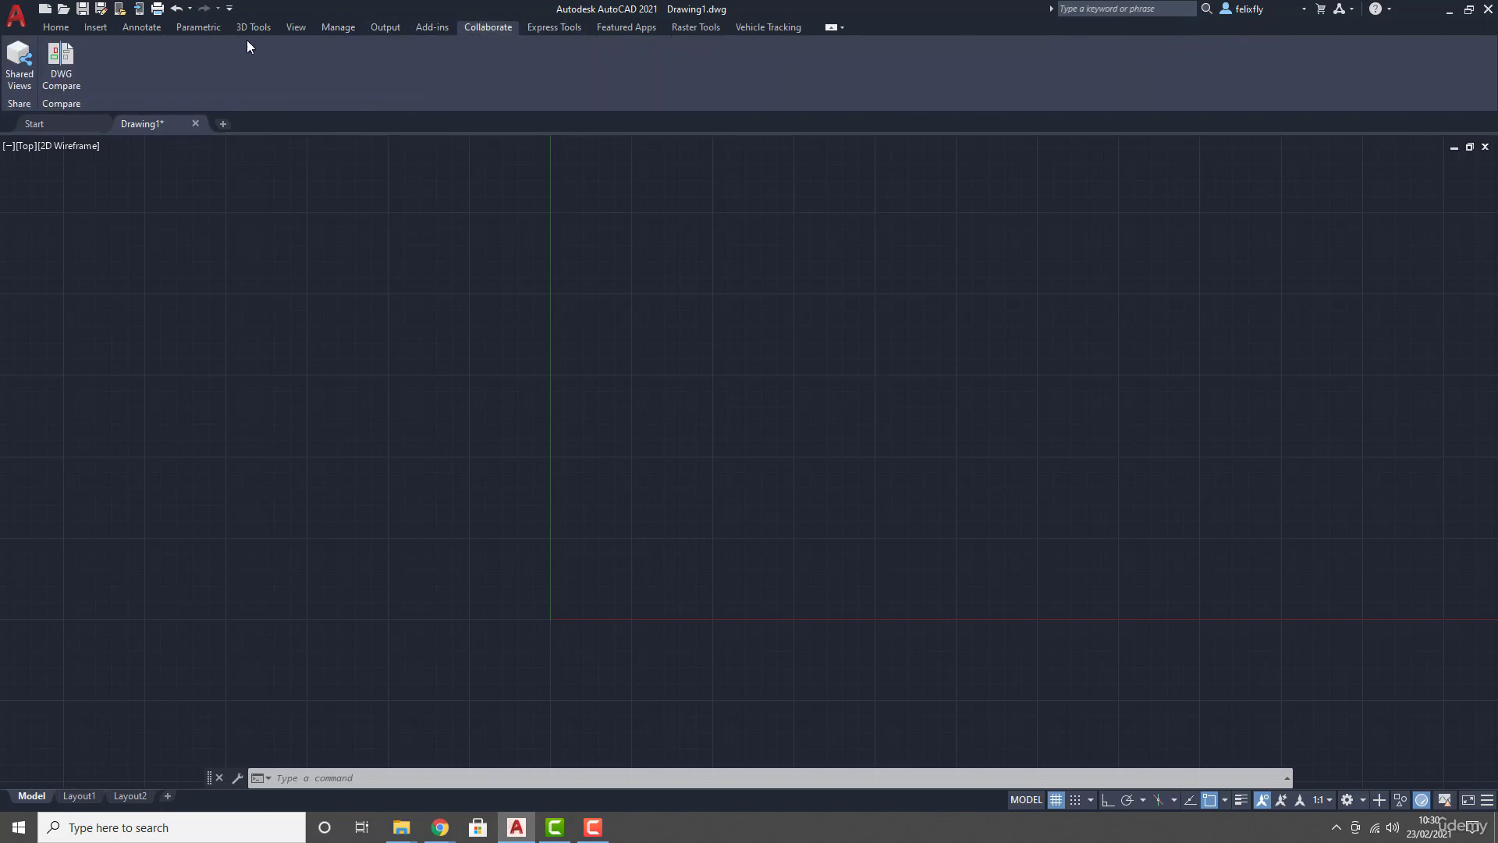
left_click(251, 29)
left_click(195, 28)
left_click(141, 28)
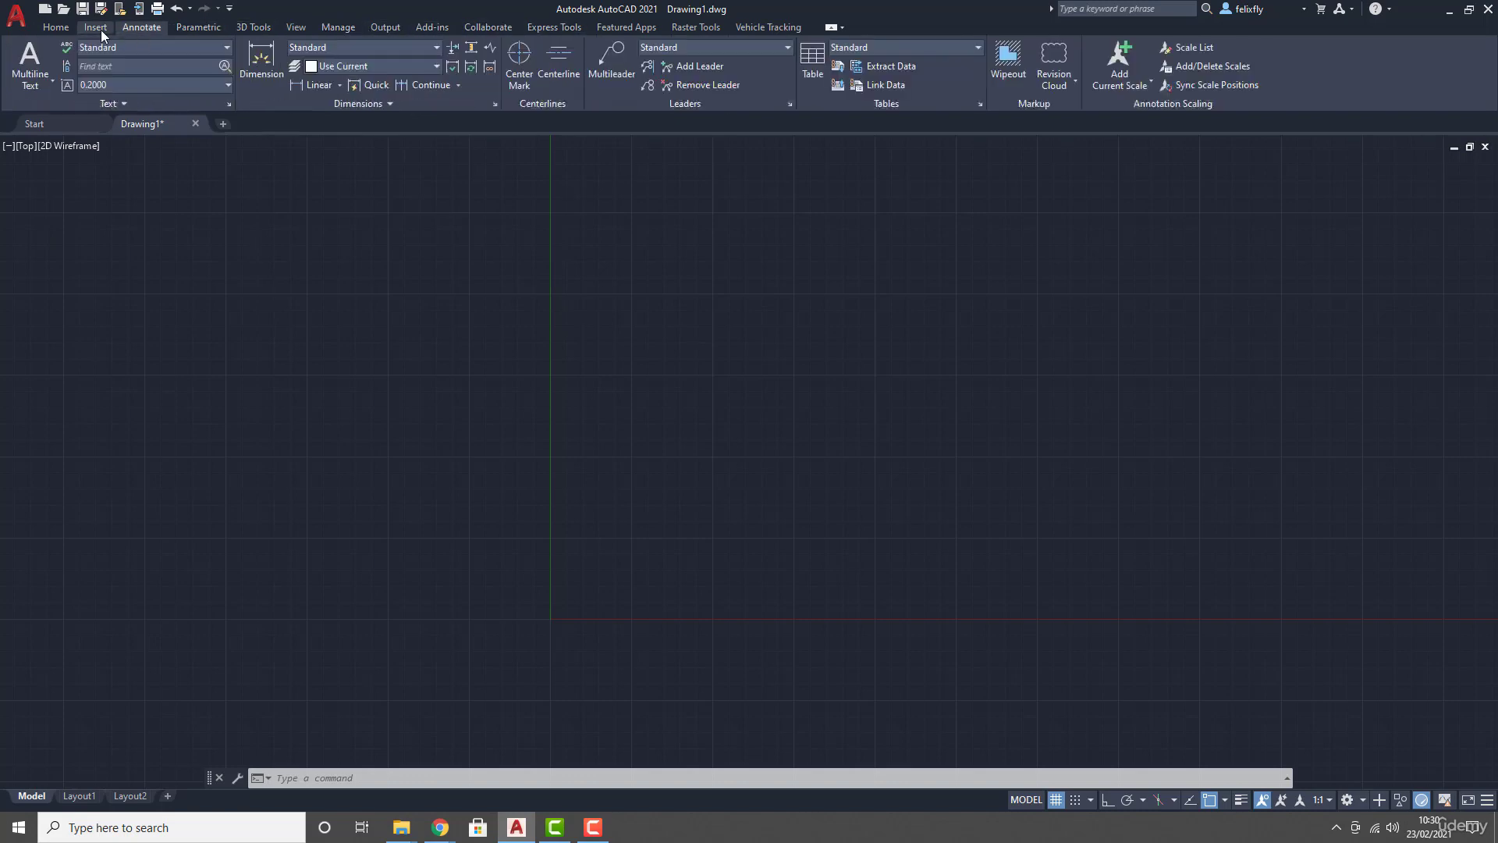
left_click(96, 28)
left_click(55, 30)
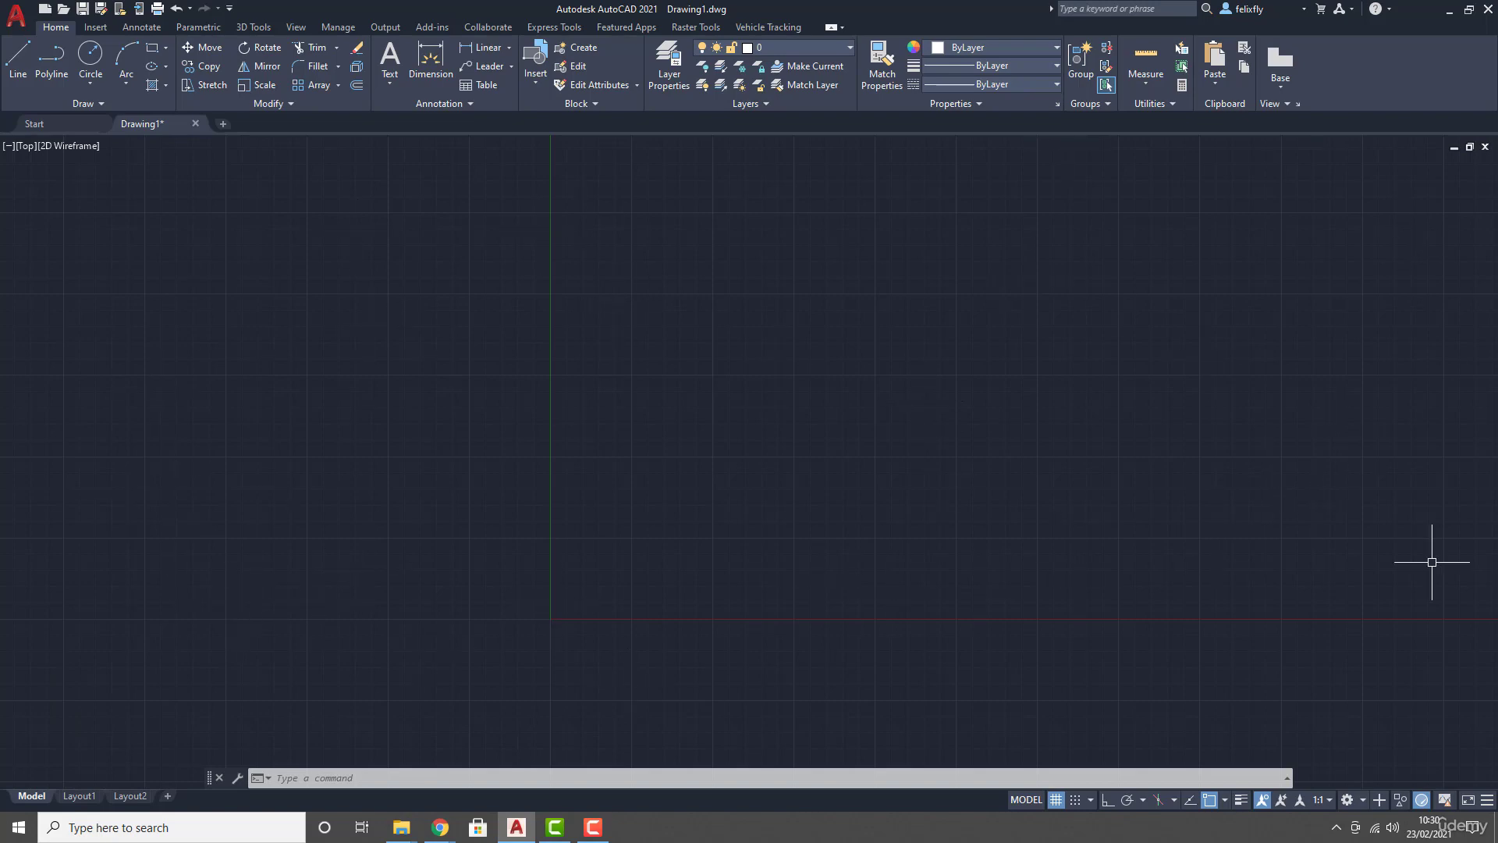
- Open the program Options and look through the settings categories from Files and Display to User Preferences
scroll(731, 530, "down", 1)
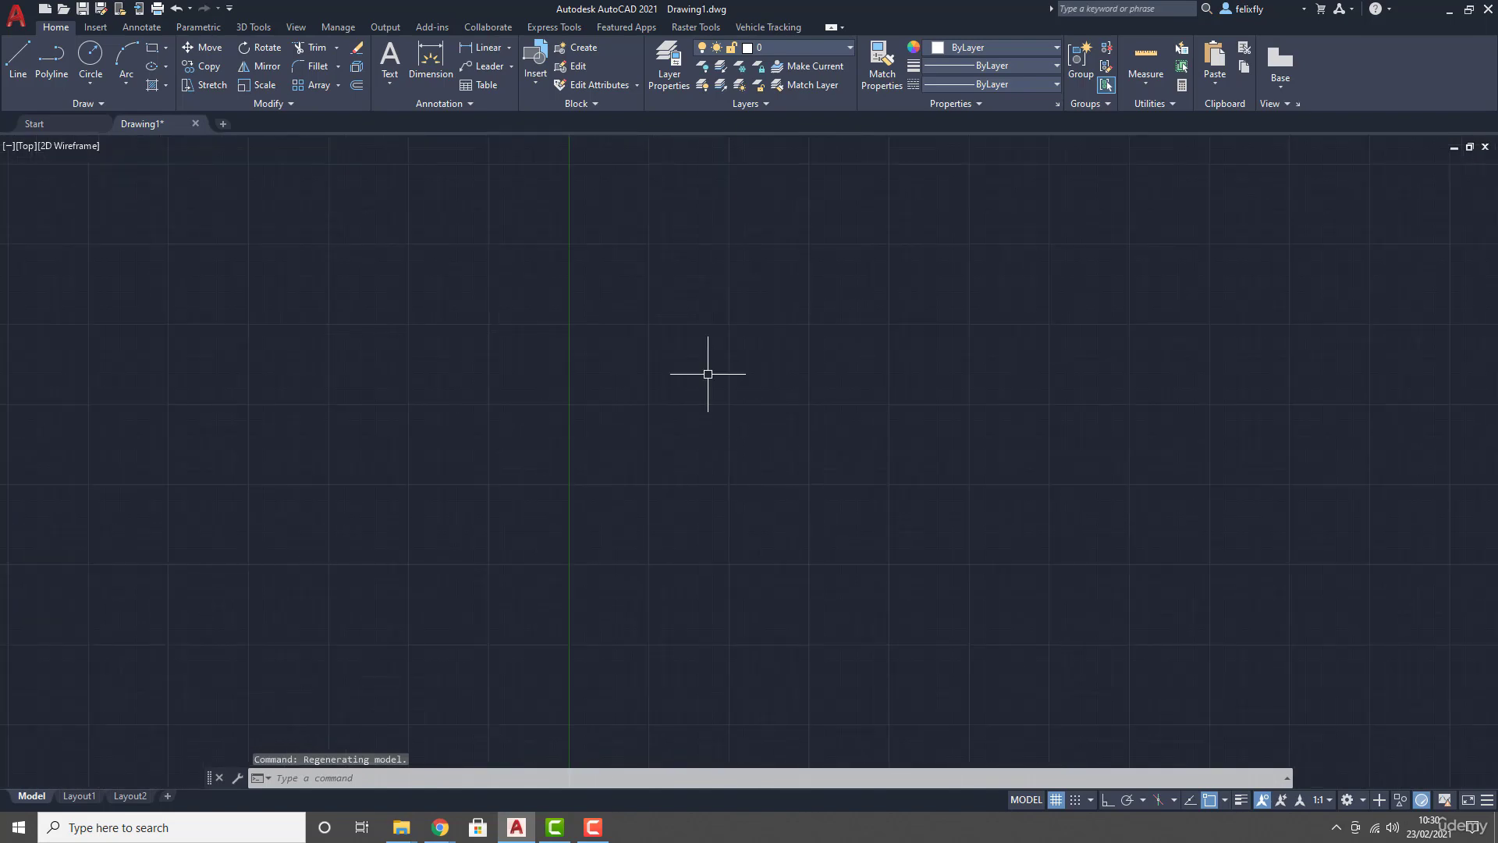
middle_click_drag(697, 416, 645, 368)
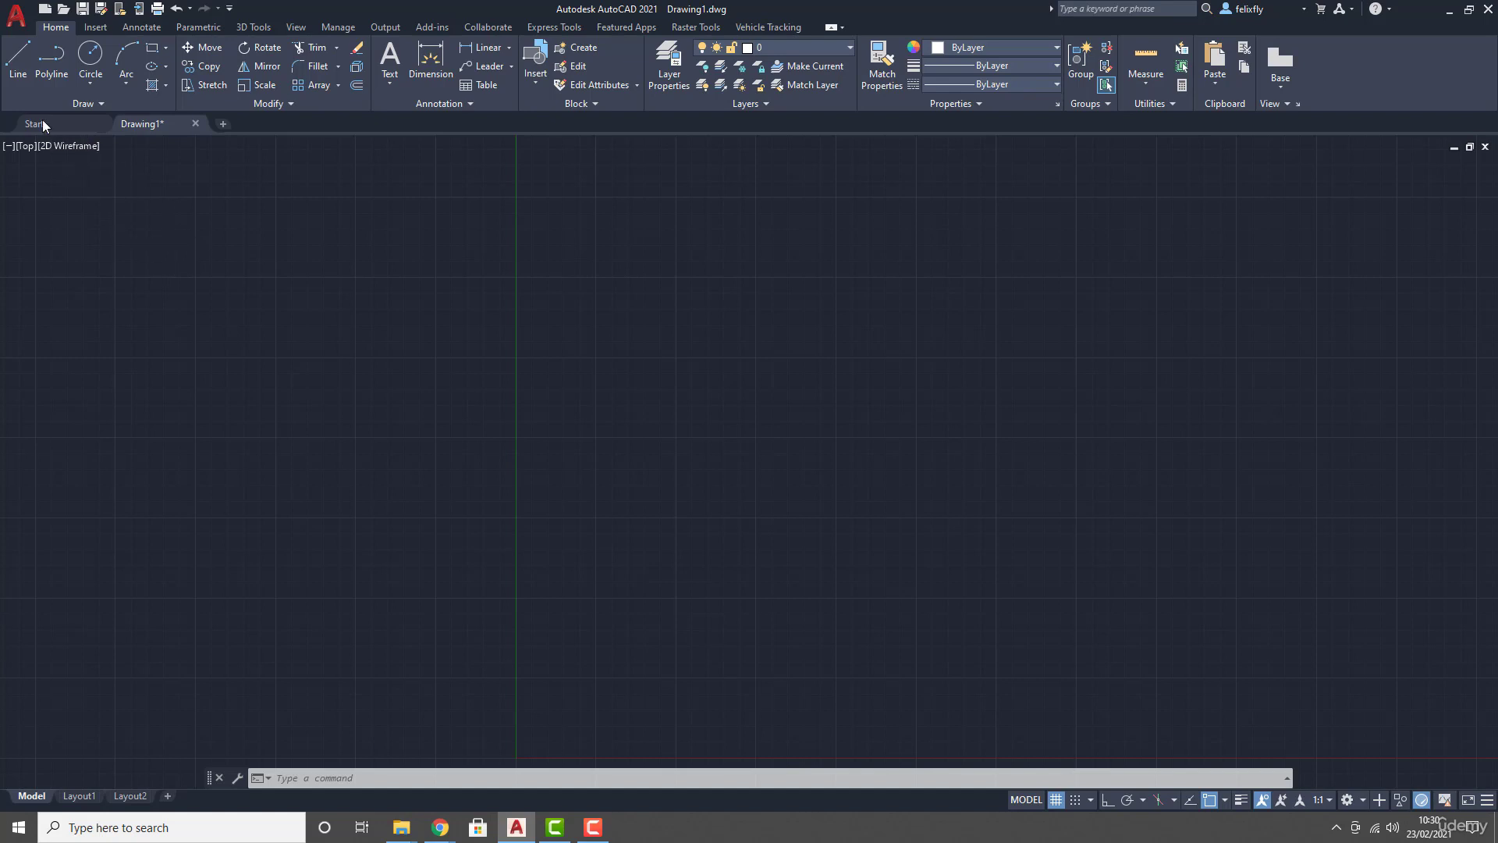
left_click(17, 14)
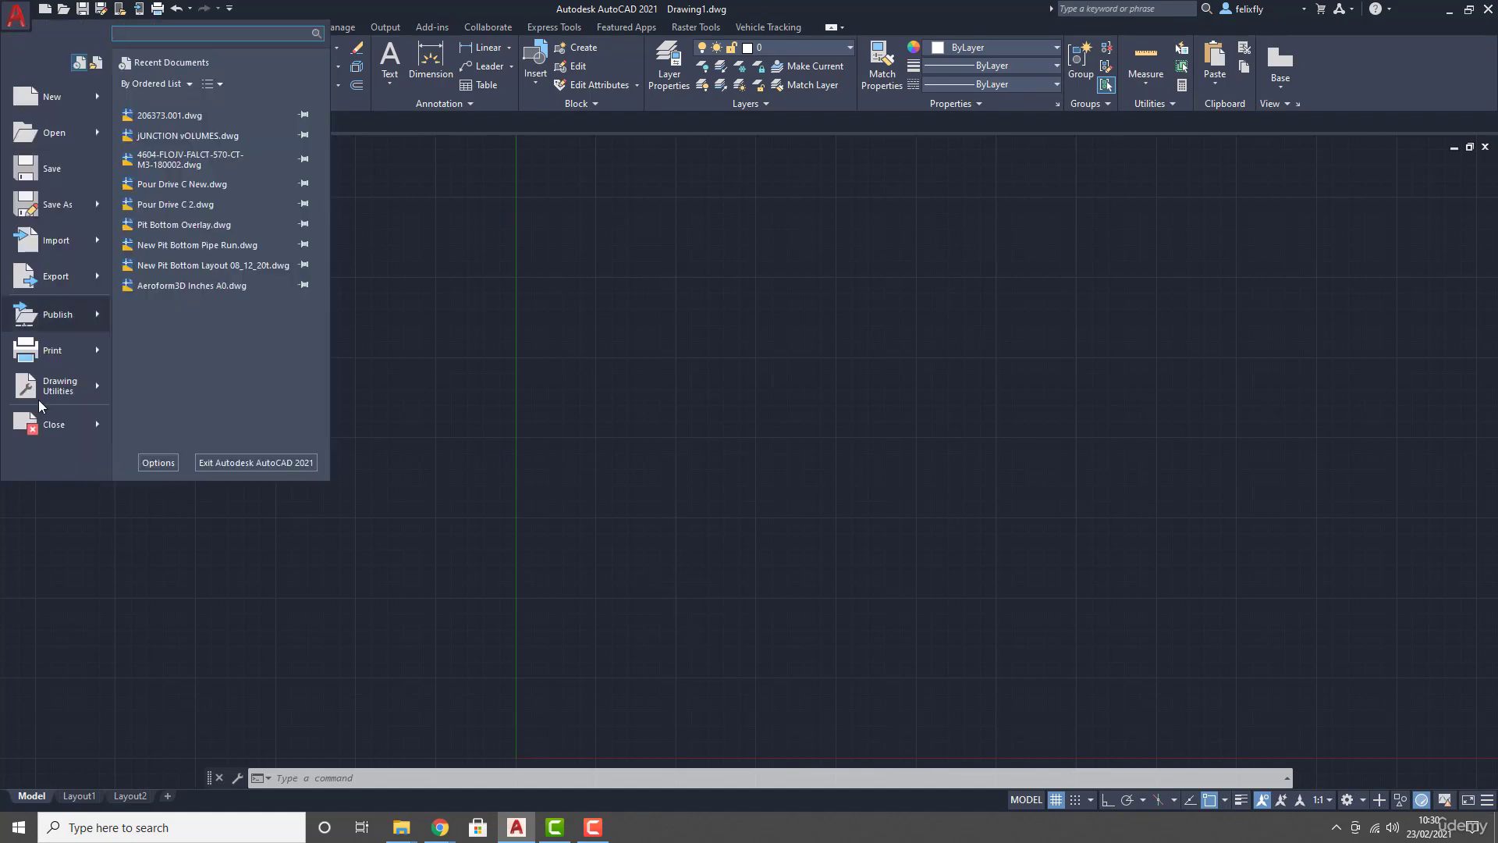
left_click(158, 463)
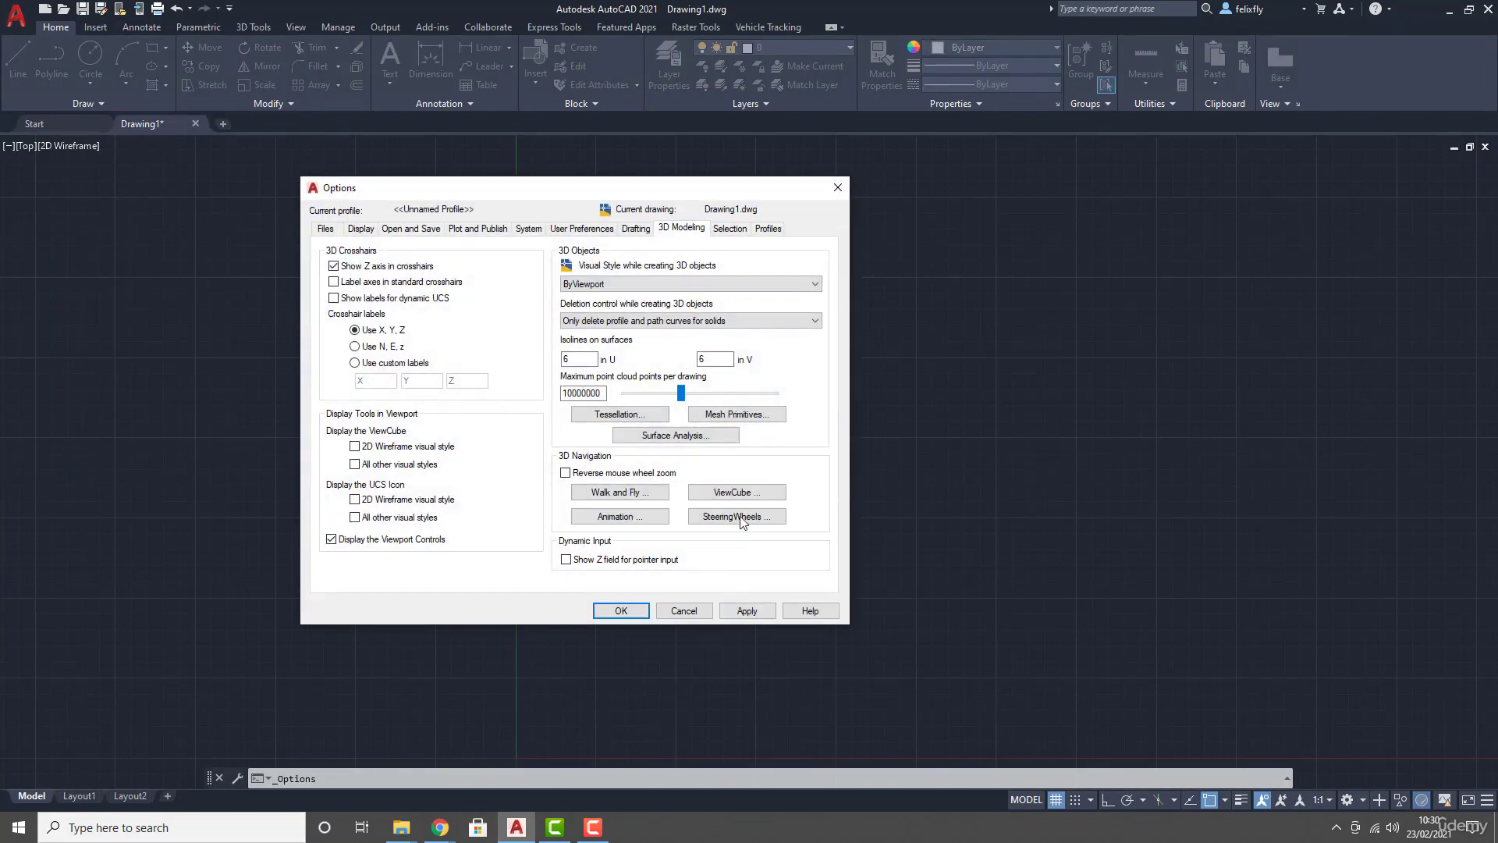
left_click(324, 228)
left_click(361, 228)
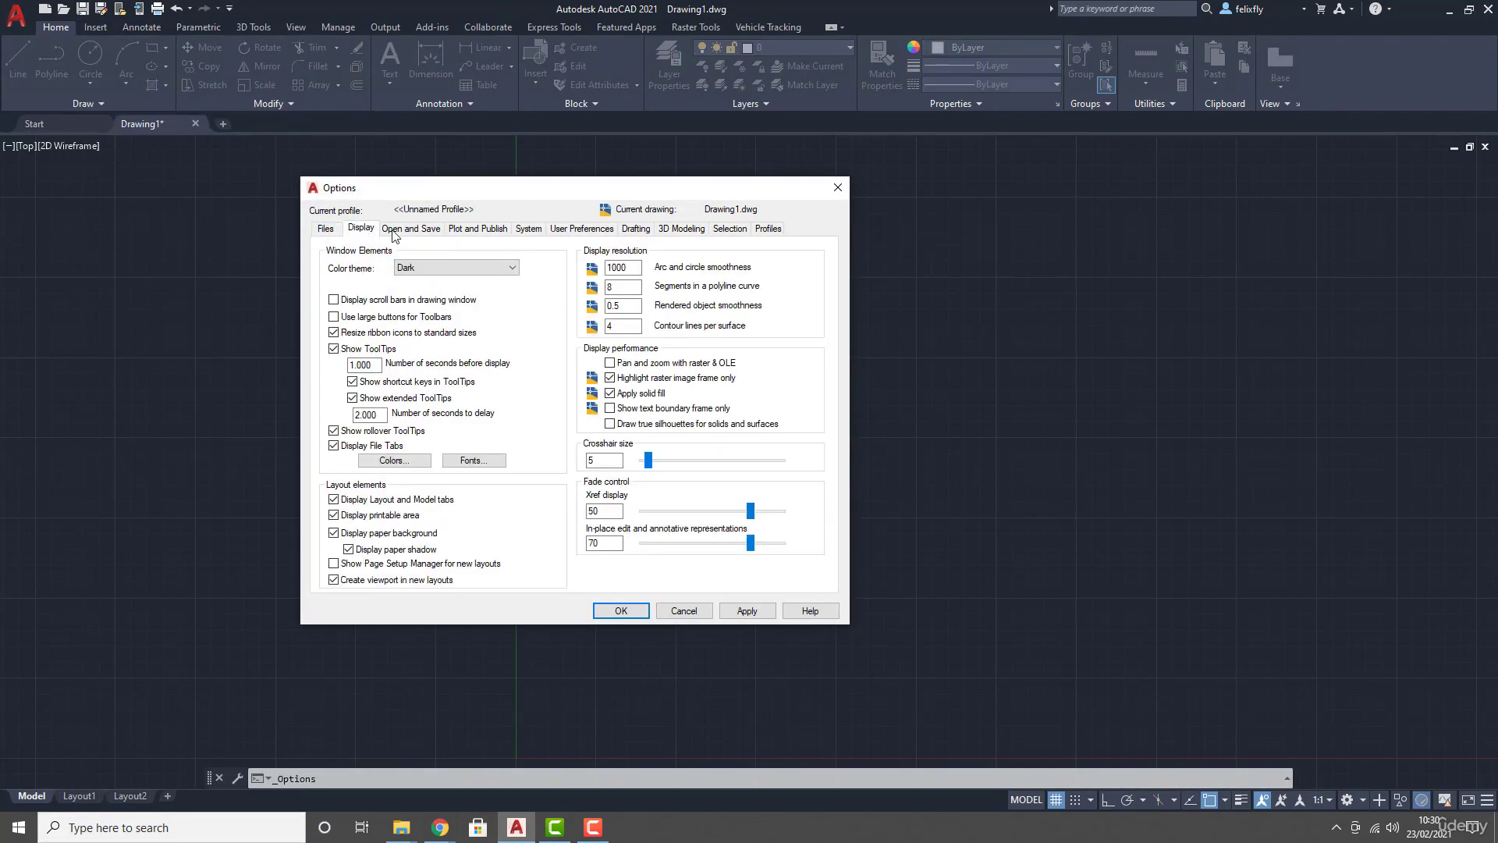
left_click(410, 228)
left_click(477, 228)
left_click(535, 230)
left_click(593, 232)
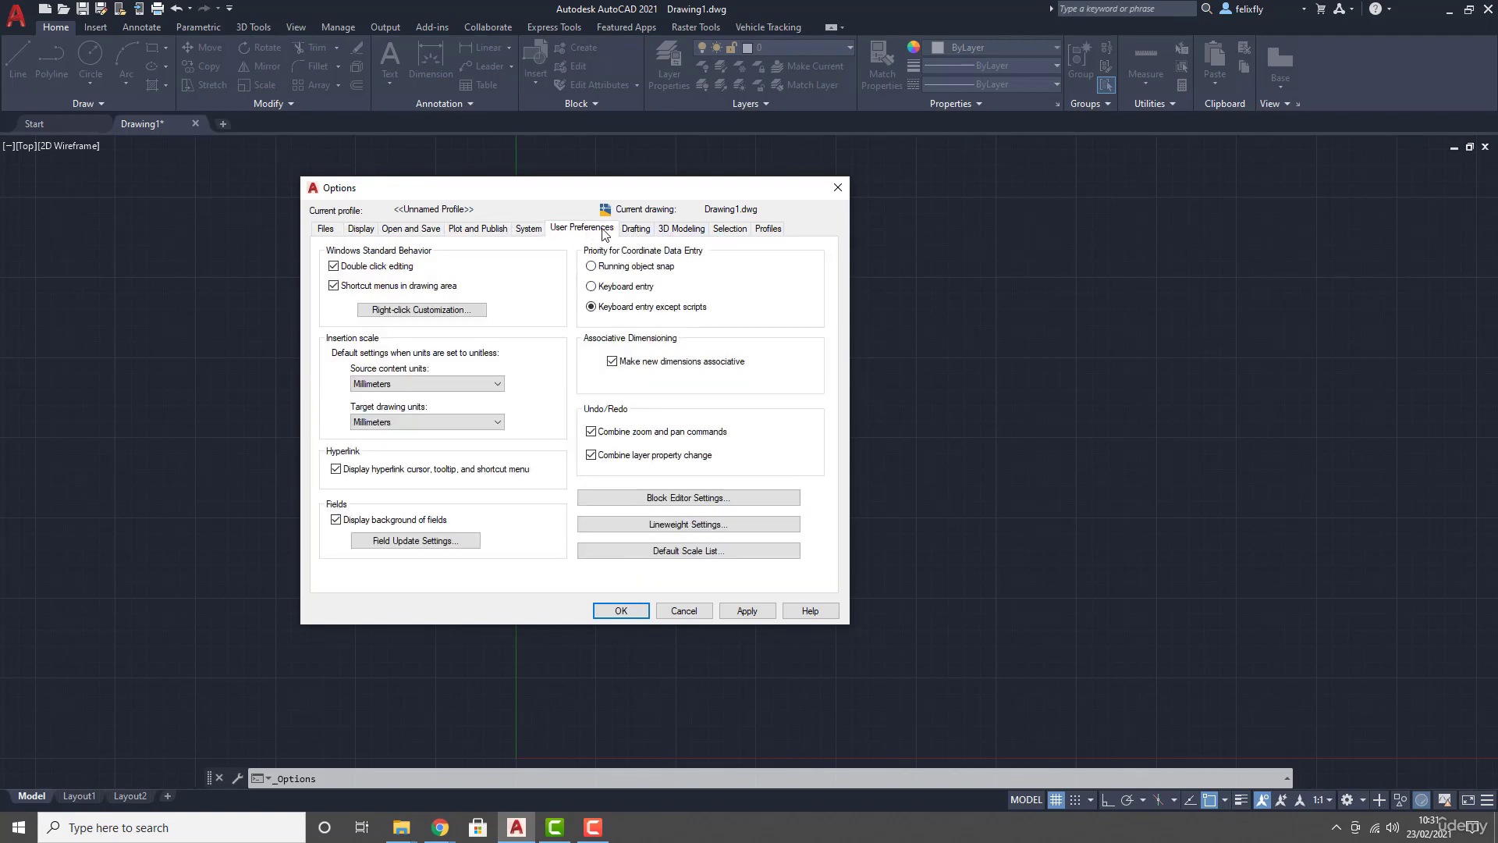
- Examine the right-click behaviour settings for default, edit and command modes, and close them with the existing choices applied
left_click(421, 311)
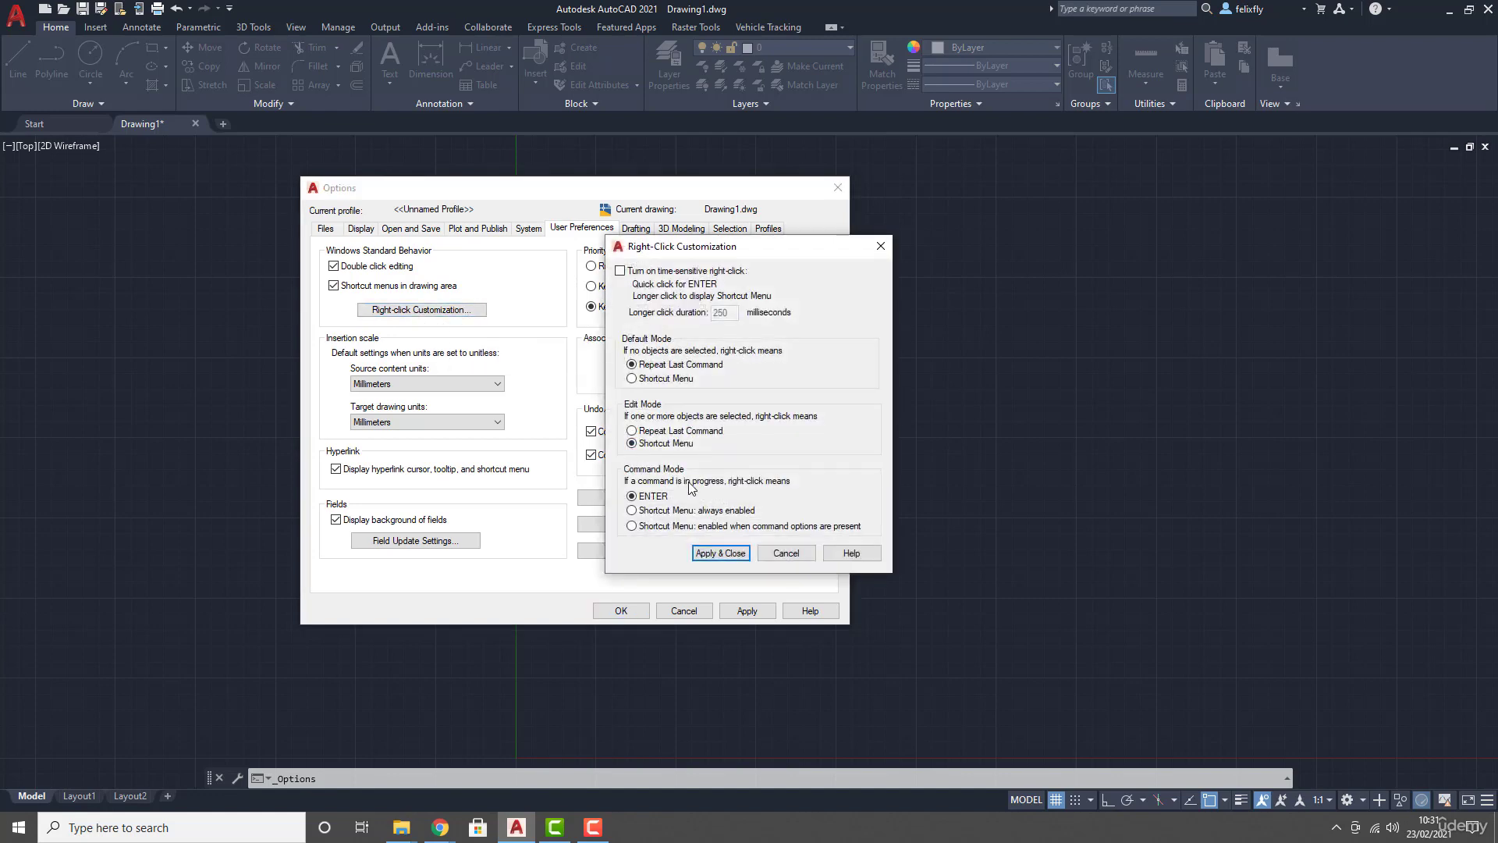
left_click_drag(724, 247, 1041, 241)
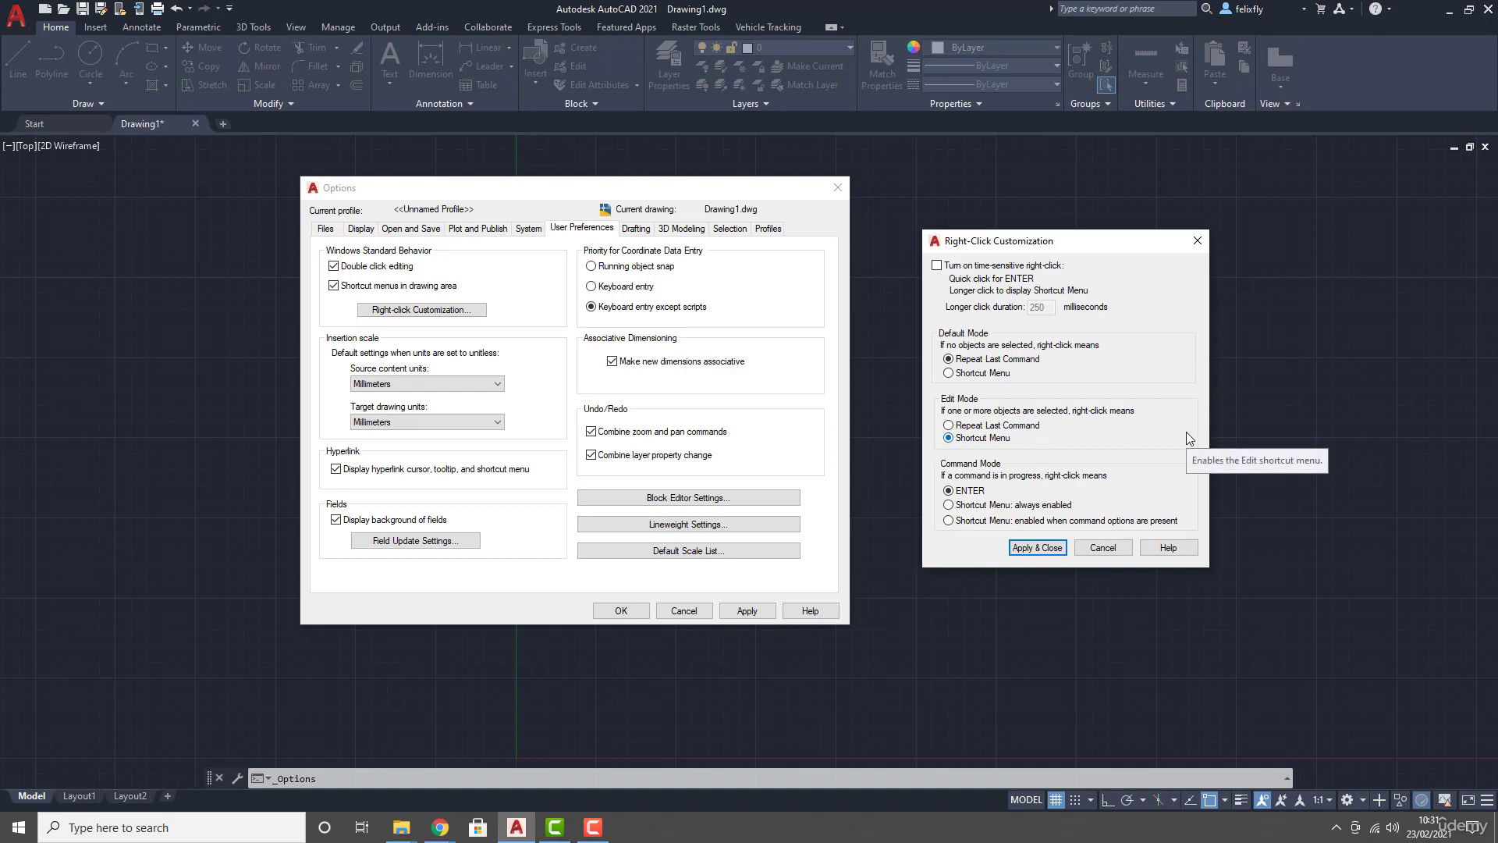
left_click_drag(1093, 243, 1036, 192)
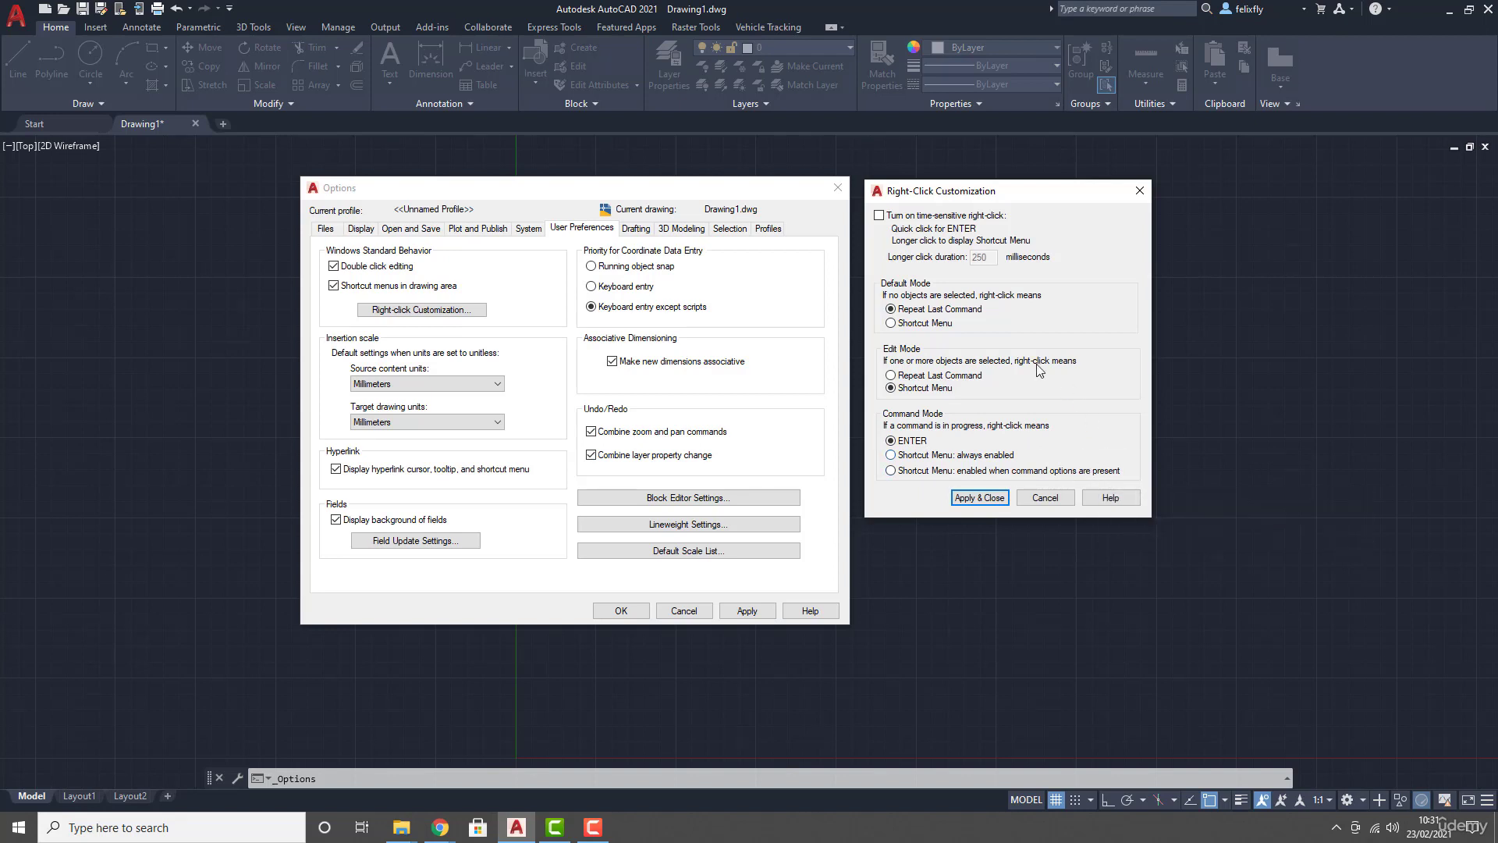
left_click(981, 499)
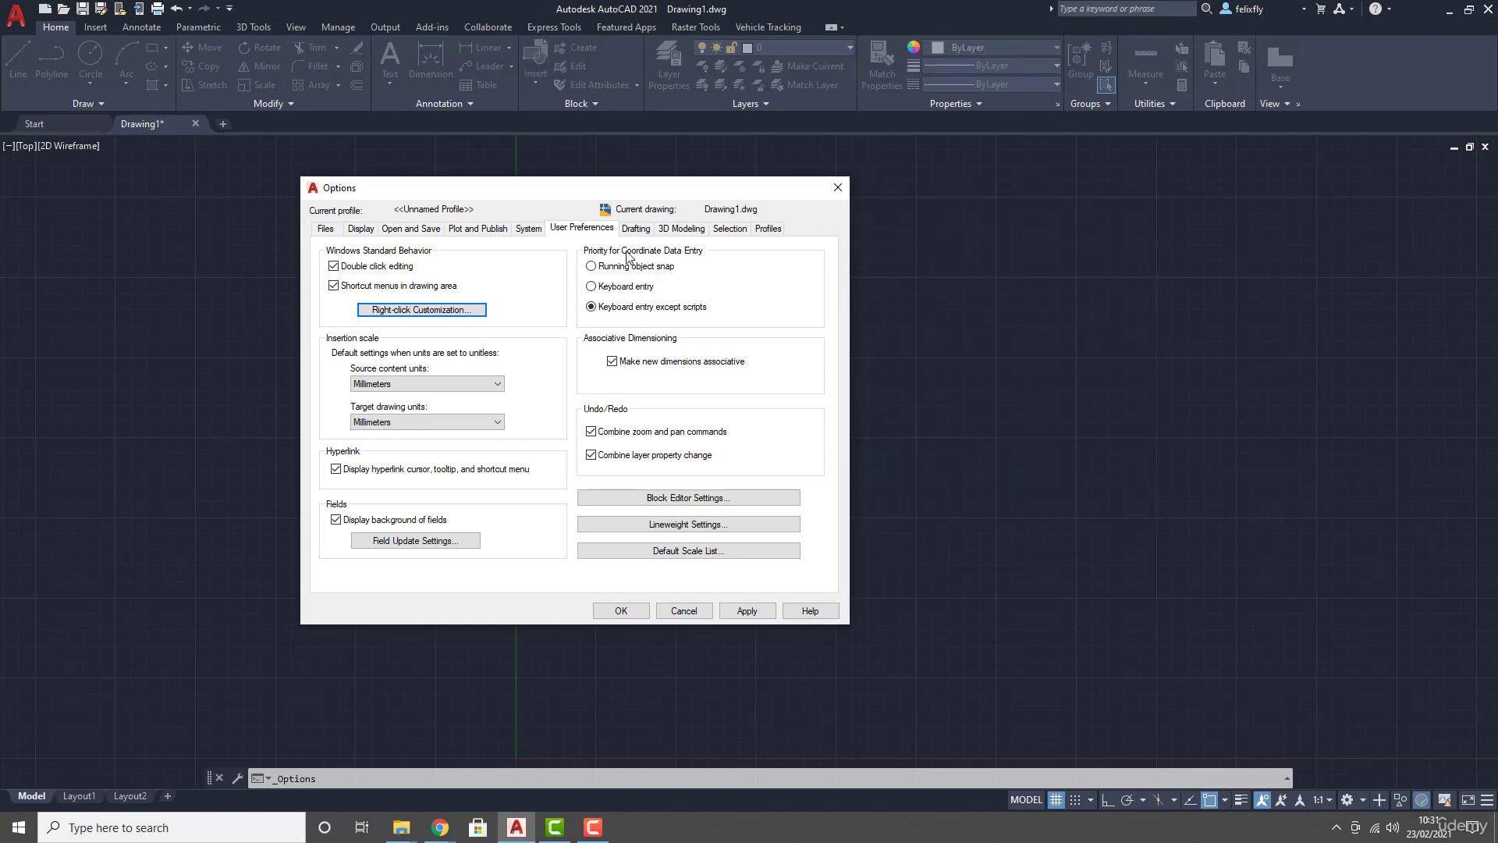
- Enable the ViewCube and the UCS icon for 2D Wireframe and all other visual styles in the 3D Modeling options
left_click(675, 230)
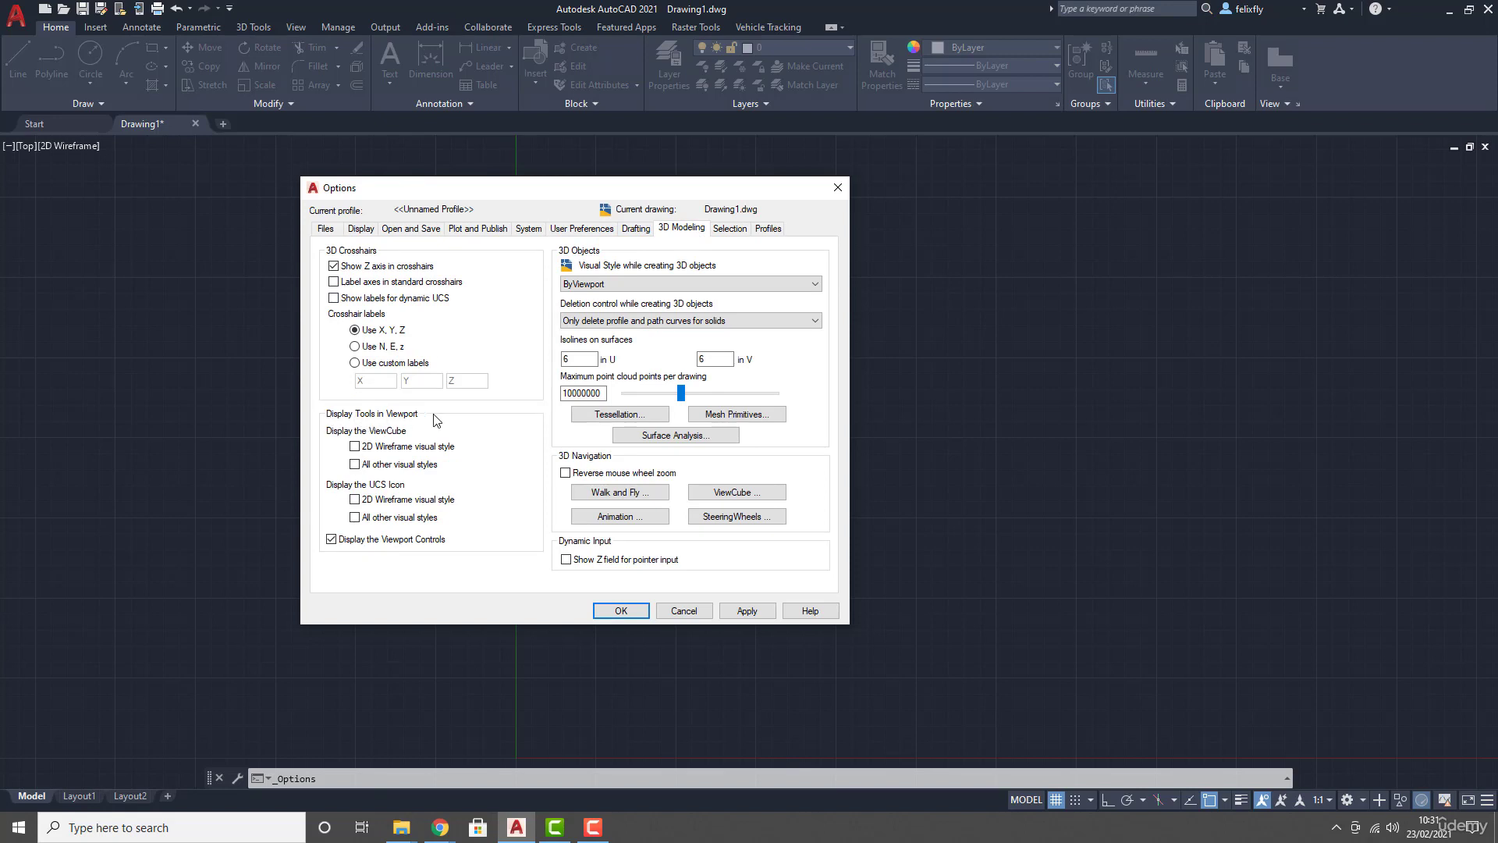
left_click(355, 446)
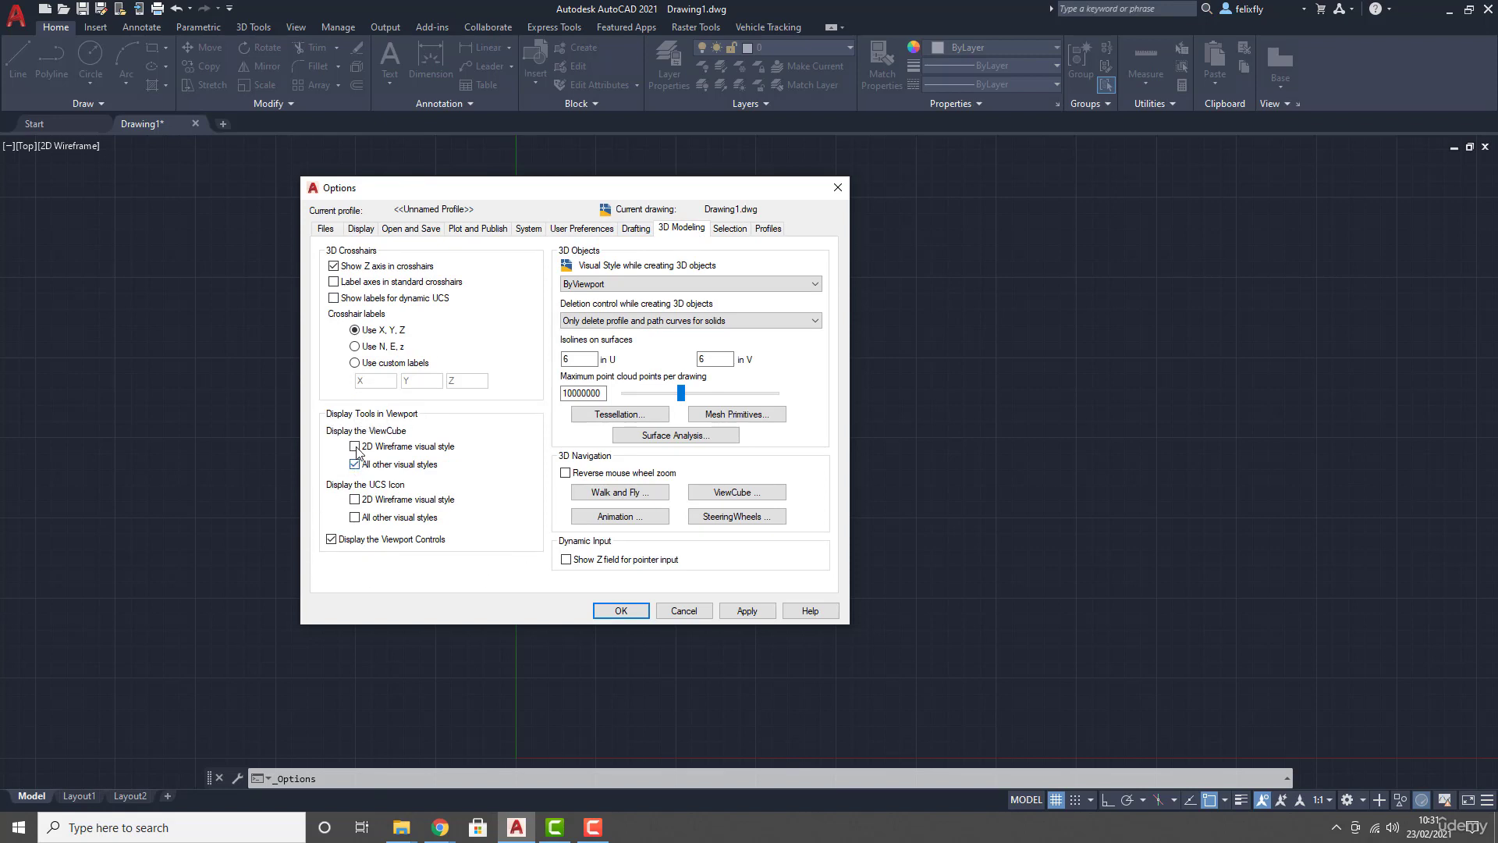
left_click(355, 501)
left_click(747, 610)
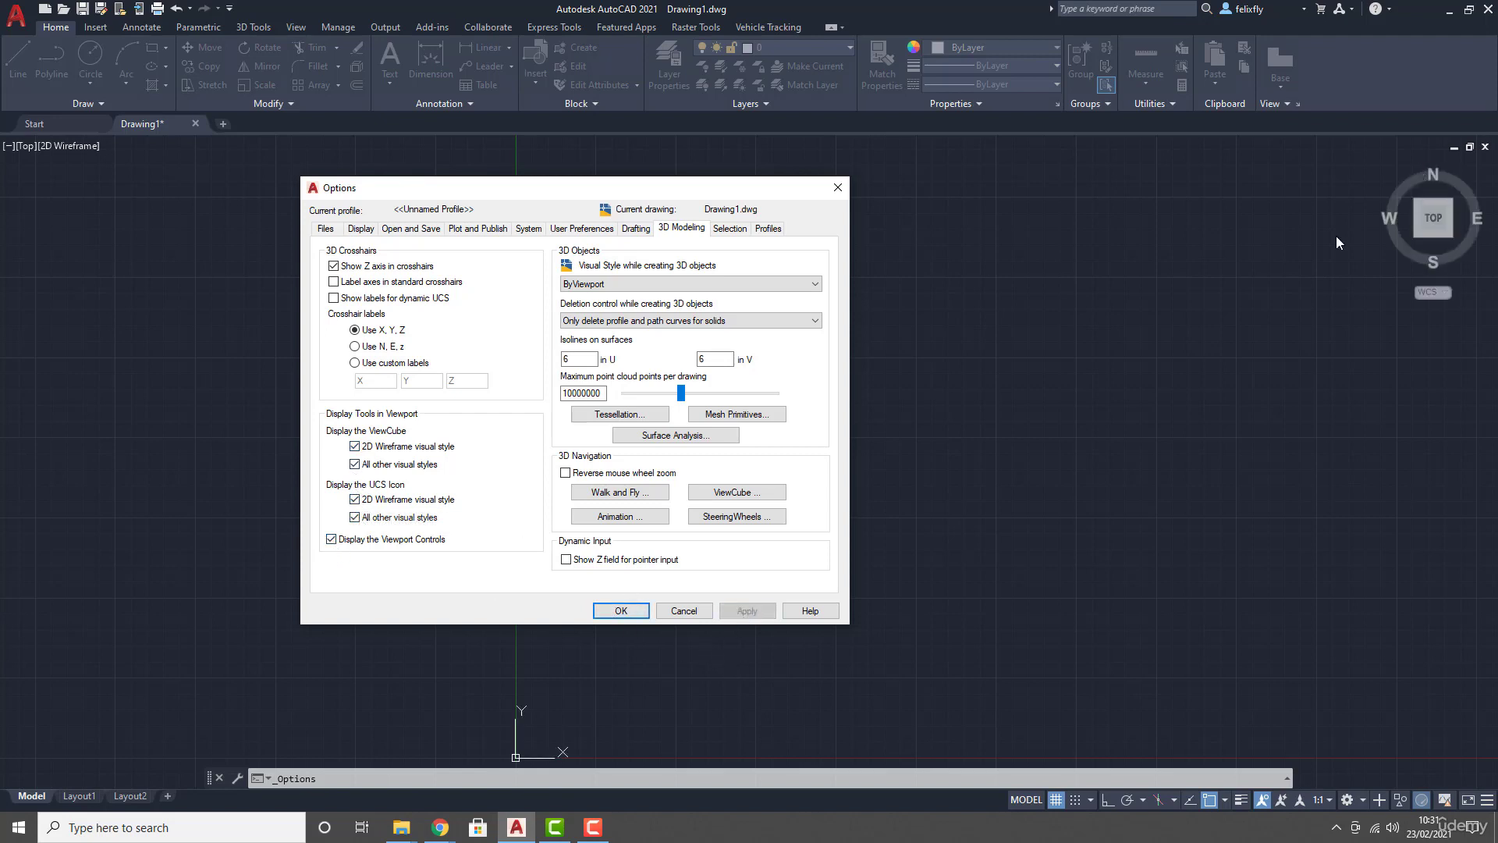
left_click(627, 613)
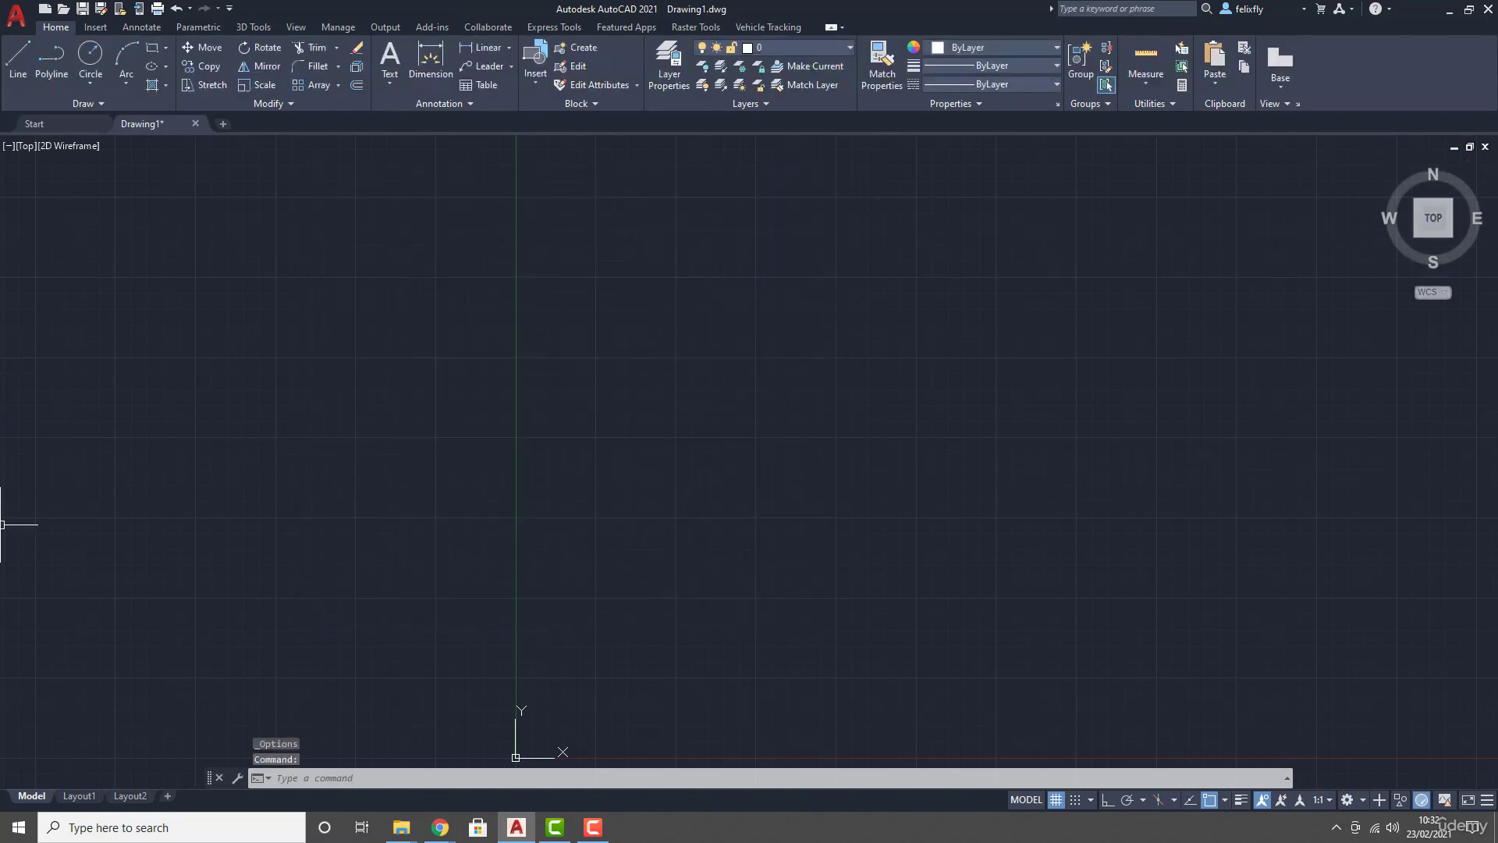